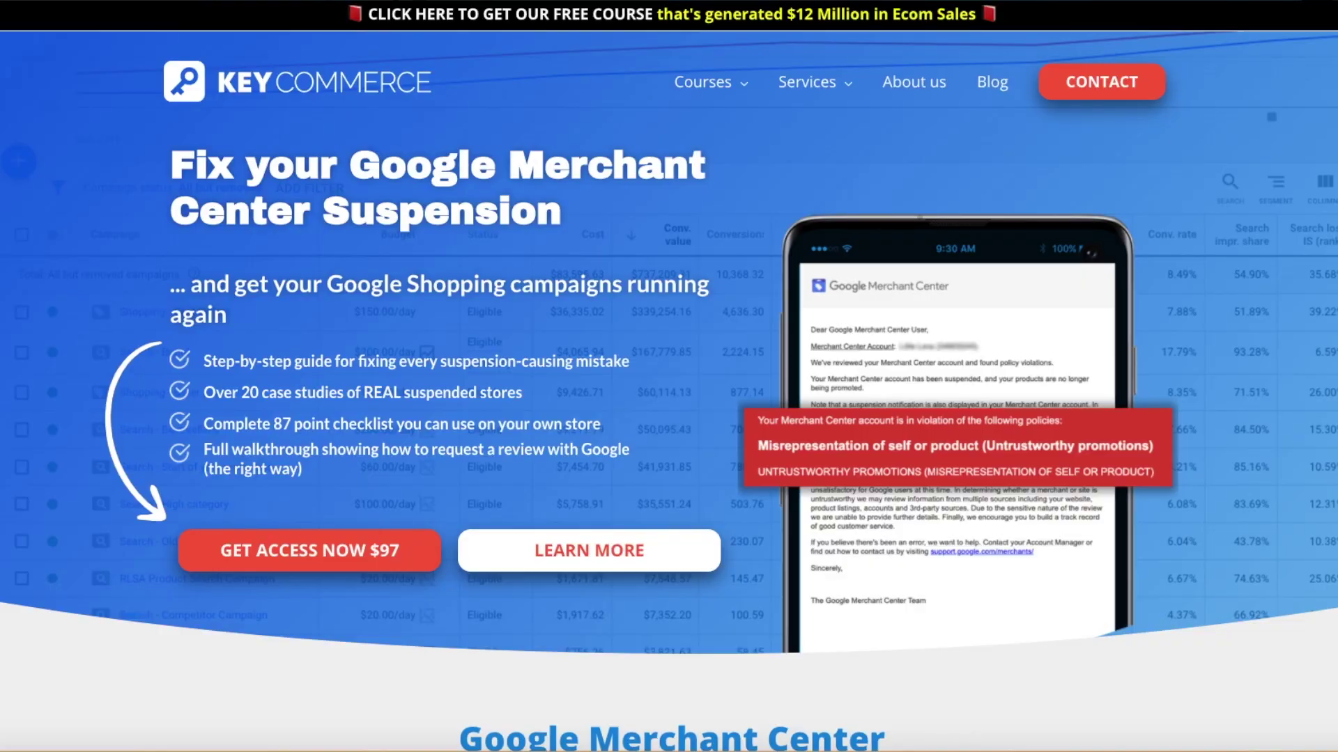
# Step: Review the account suspension reason, Unacceptable Business Practices, in the suspension details
pyautogui.scroll(-15, 669, 376)
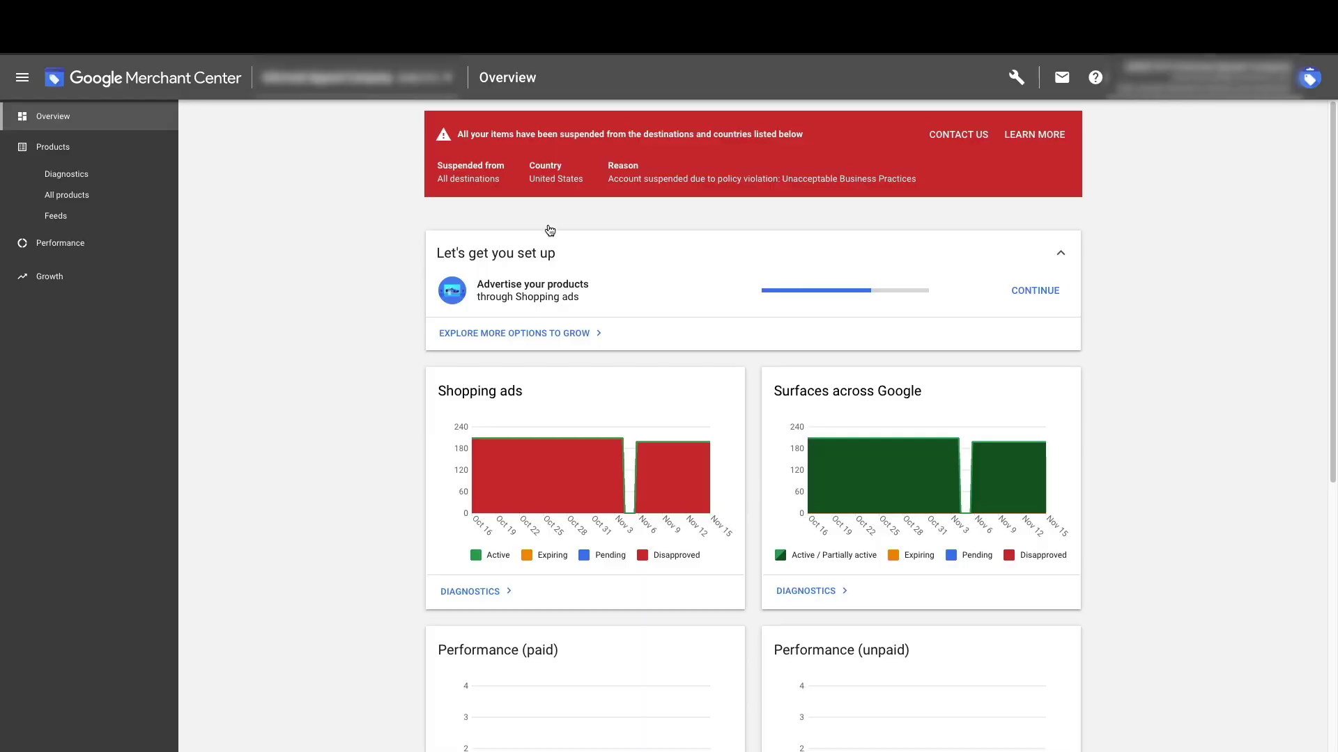
pyautogui.moveTo(436, 162); pyautogui.dragTo(840, 174)
pyautogui.click(840, 174)
pyautogui.moveTo(616, 180); pyautogui.dragTo(787, 178)
pyautogui.click(876, 192)
pyautogui.click(780, 179)
pyautogui.moveTo(940, 182); pyautogui.dragTo(802, 179)
pyautogui.click(885, 181)
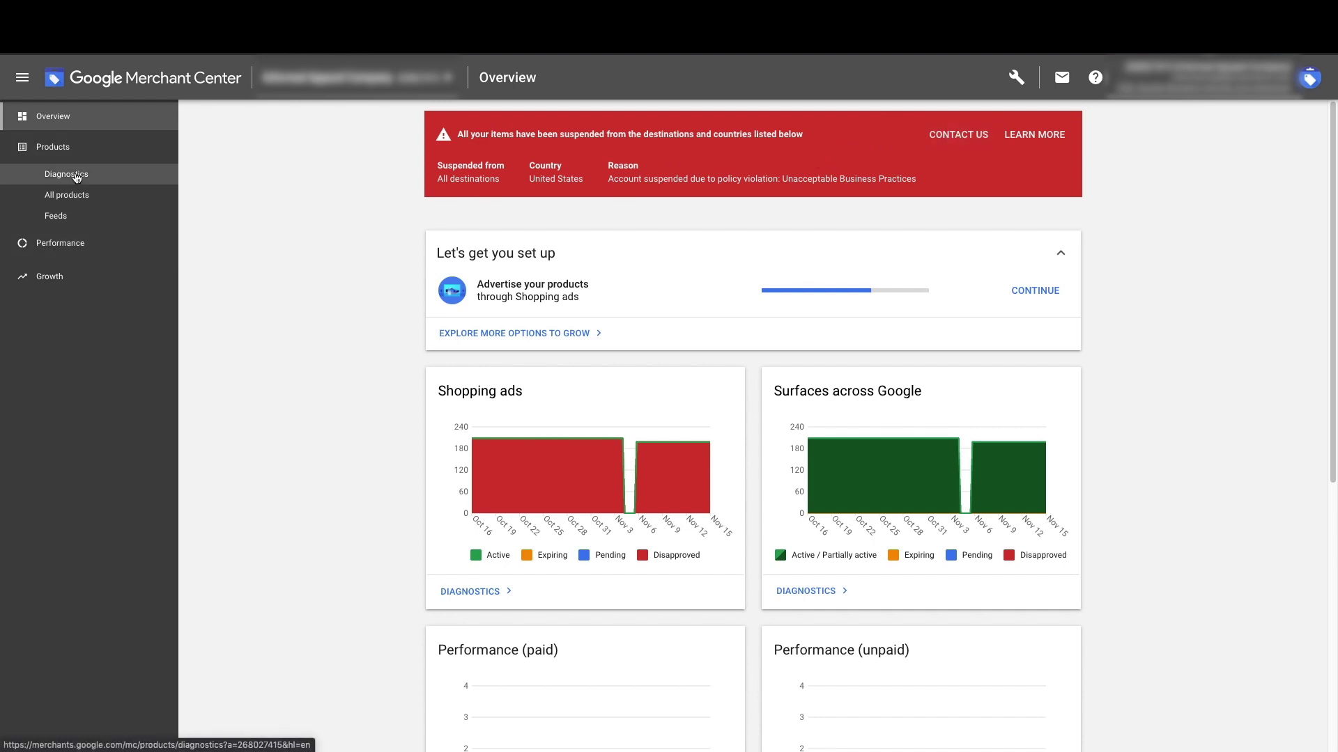
# Step: On Diagnostics, inspect the Pending initial review and Suspended account for policy violation item issues
pyautogui.click(66, 174)
pyautogui.scroll(-1, 376, 384)
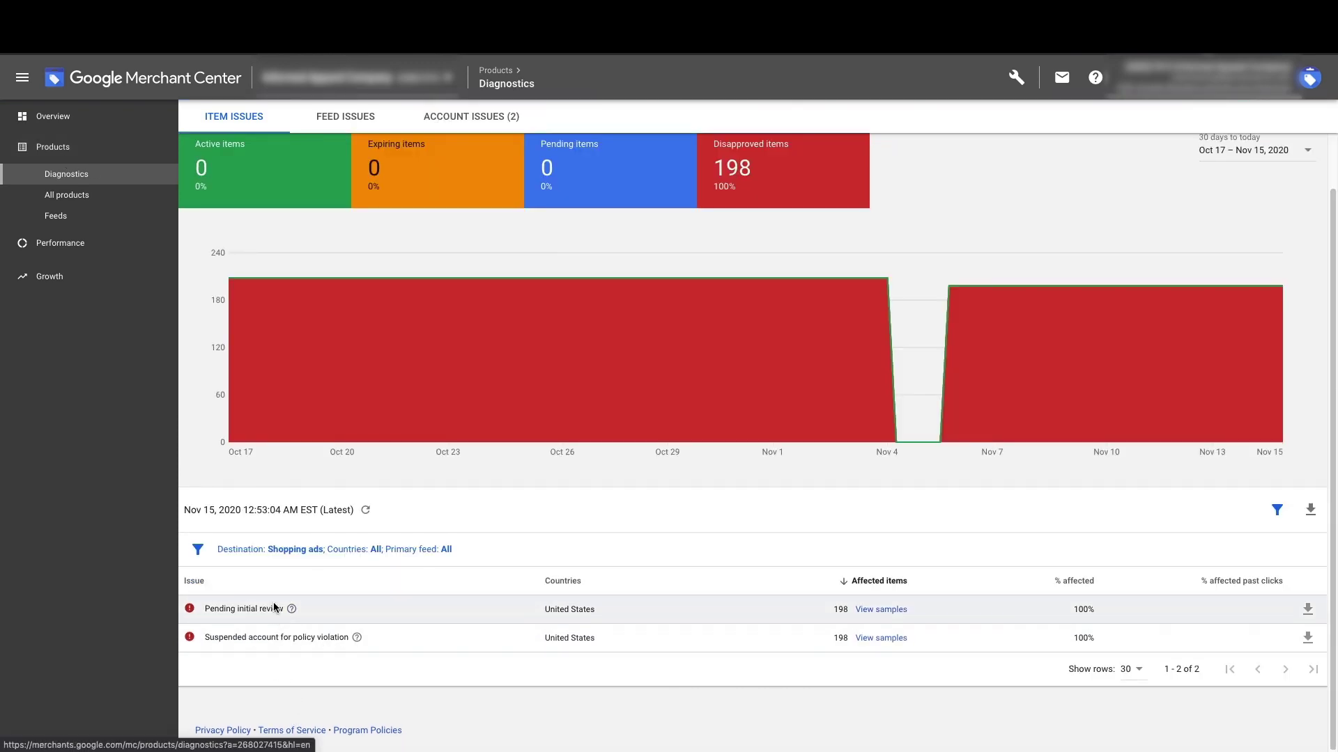
pyautogui.moveTo(204, 609); pyautogui.dragTo(348, 640)
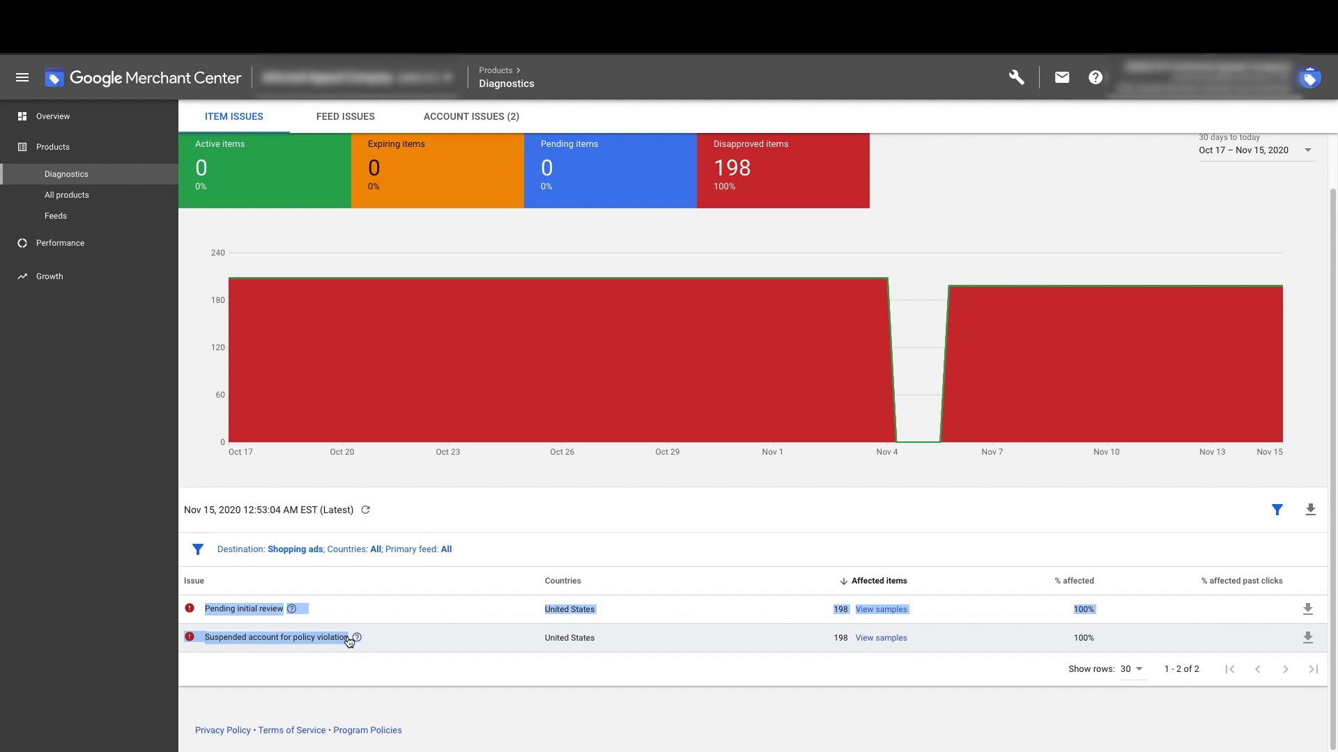
pyautogui.doubleClick(212, 609)
pyautogui.doubleClick(269, 609)
pyautogui.moveTo(206, 609); pyautogui.dragTo(269, 610)
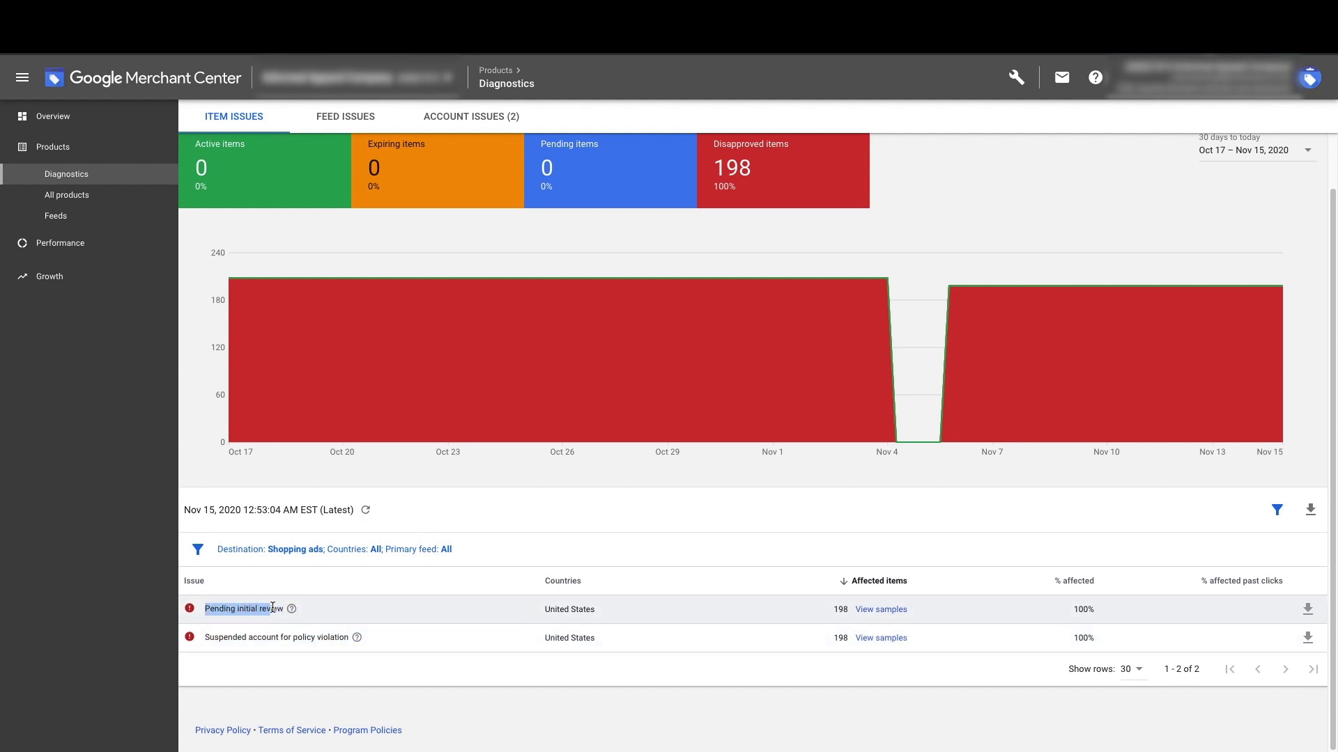
pyautogui.moveTo(269, 609); pyautogui.dragTo(271, 611)
pyautogui.click(271, 611)
pyautogui.moveTo(274, 608)
pyautogui.moveTo(212, 608); pyautogui.dragTo(272, 610)
pyautogui.moveTo(205, 638); pyautogui.dragTo(343, 640)
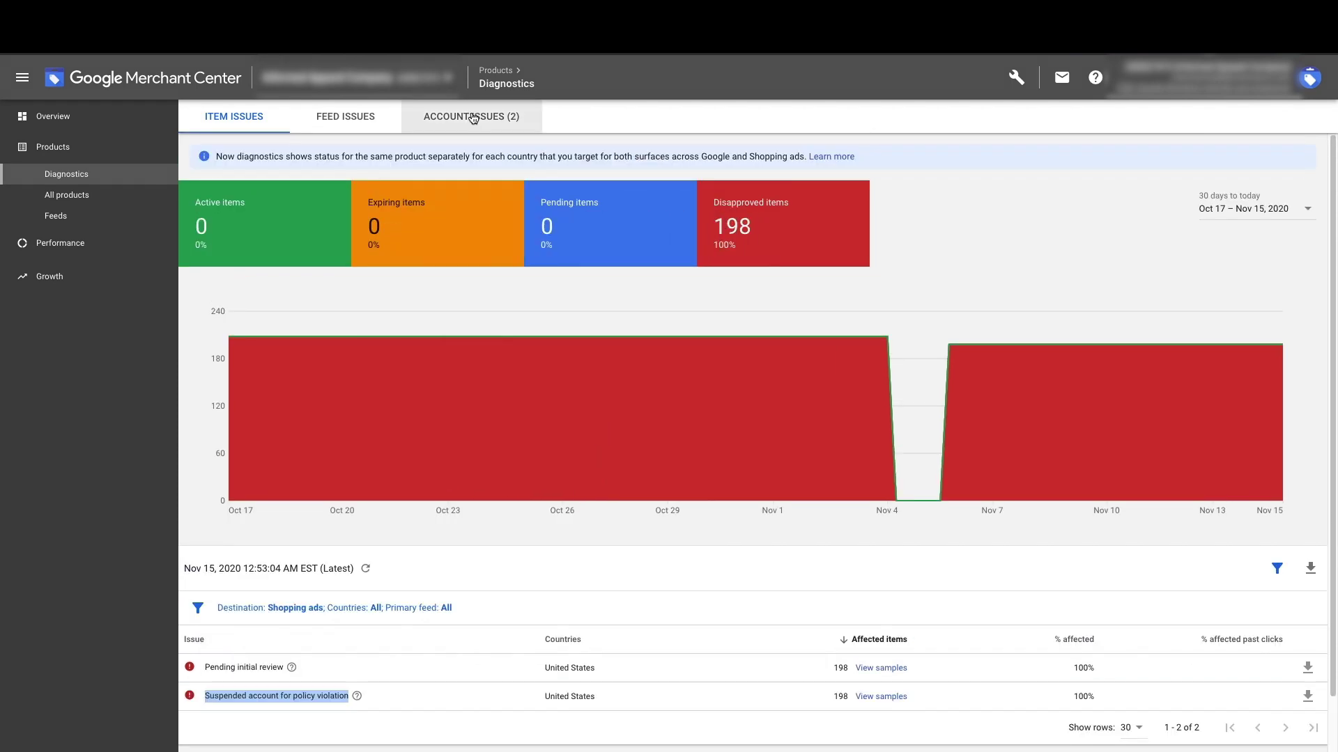
pyautogui.click(471, 117)
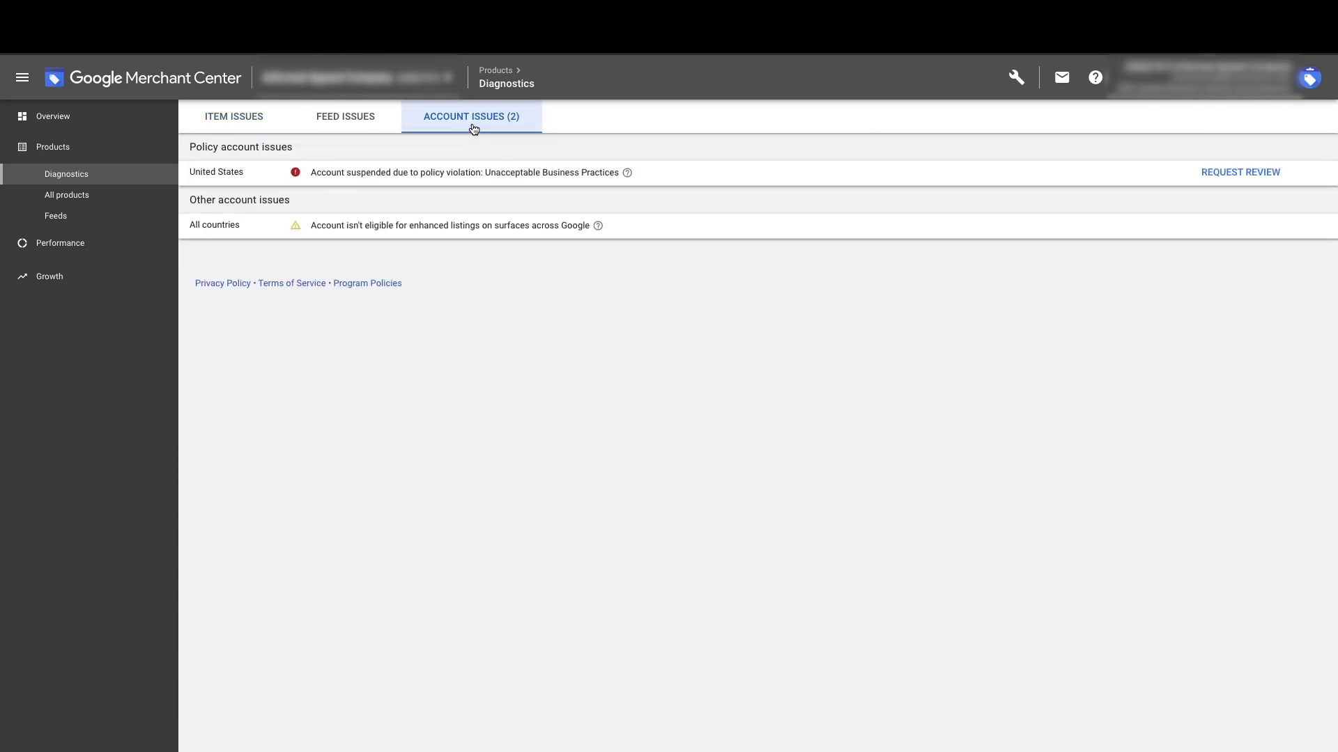
# Step: Begin a review request for the US suspension, tick the all-resolved box, then cancel it
pyautogui.moveTo(192, 143); pyautogui.dragTo(487, 176)
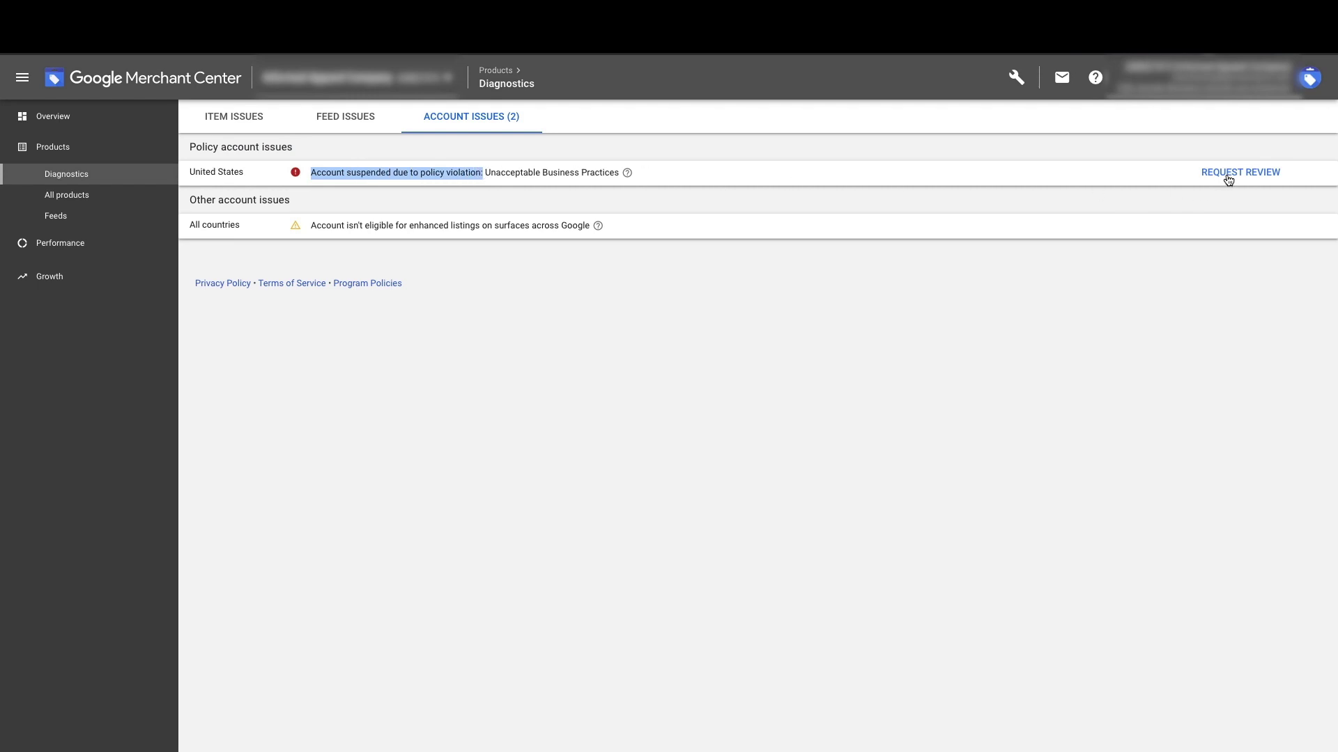
pyautogui.click(1229, 175)
pyautogui.click(532, 445)
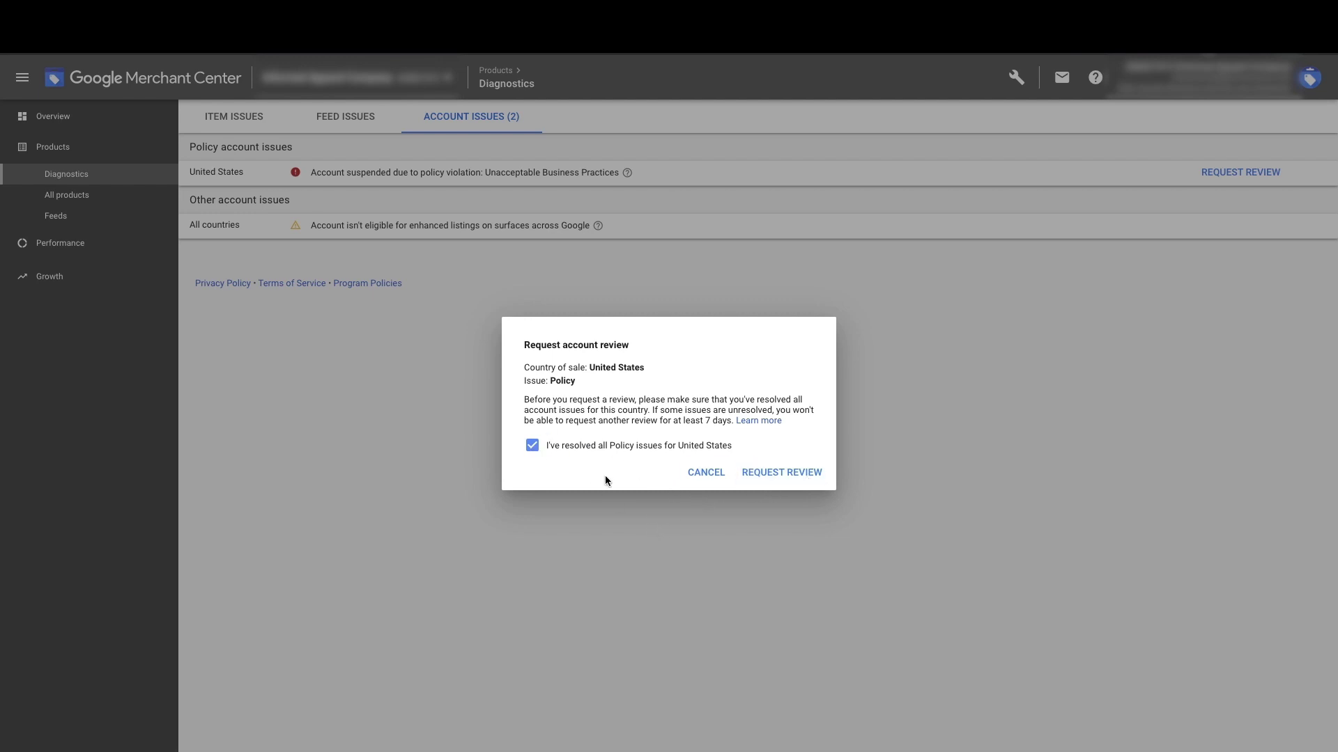
pyautogui.click(690, 476)
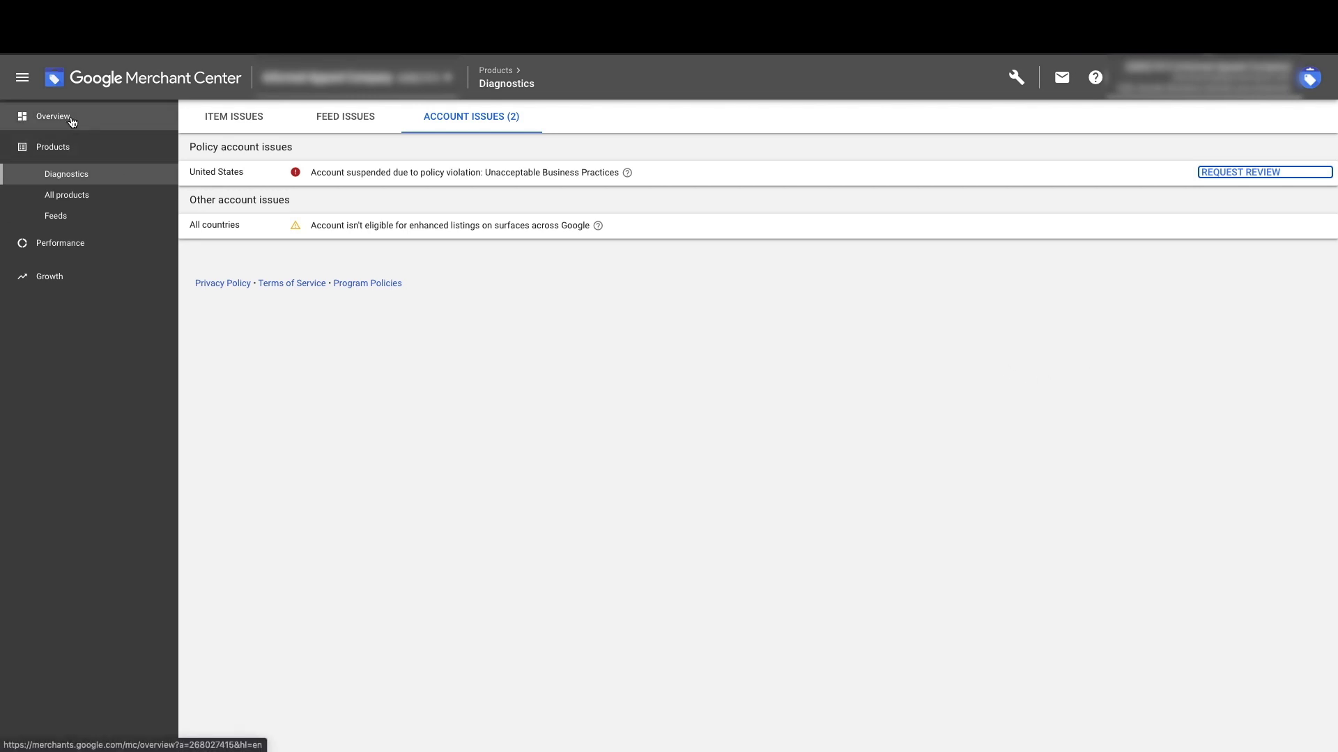
# Step: Leave Diagnostics and scroll the disapproval help form down to its Contact us fields
pyautogui.click(124, 123)
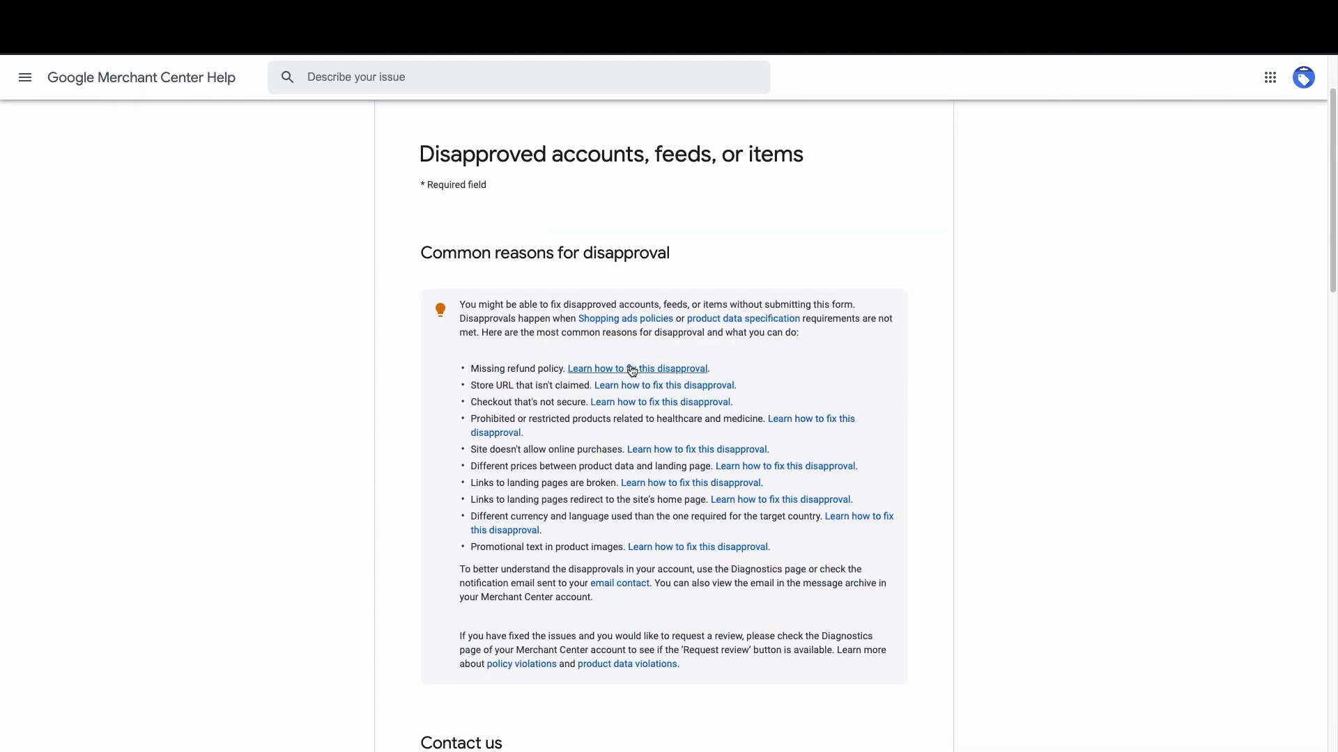
pyautogui.scroll(2, 418, 209)
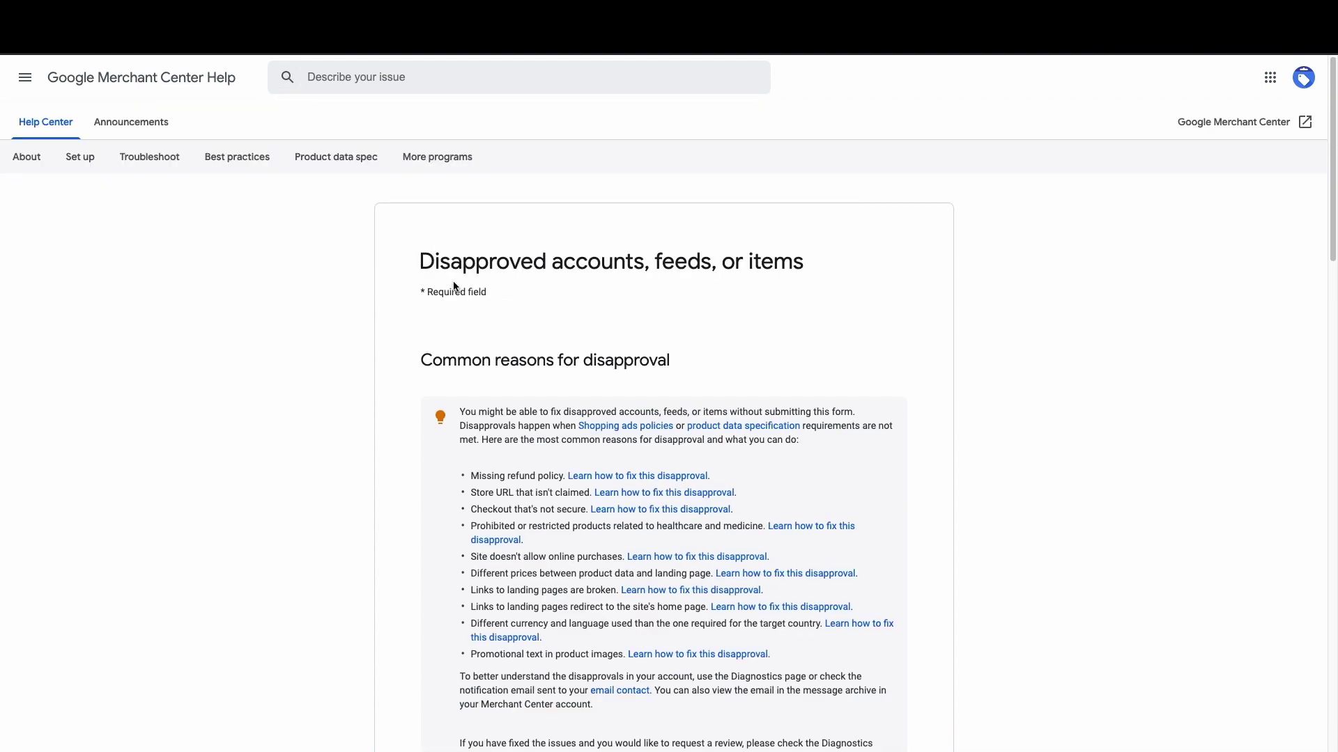
pyautogui.scroll(-8, 530, 301)
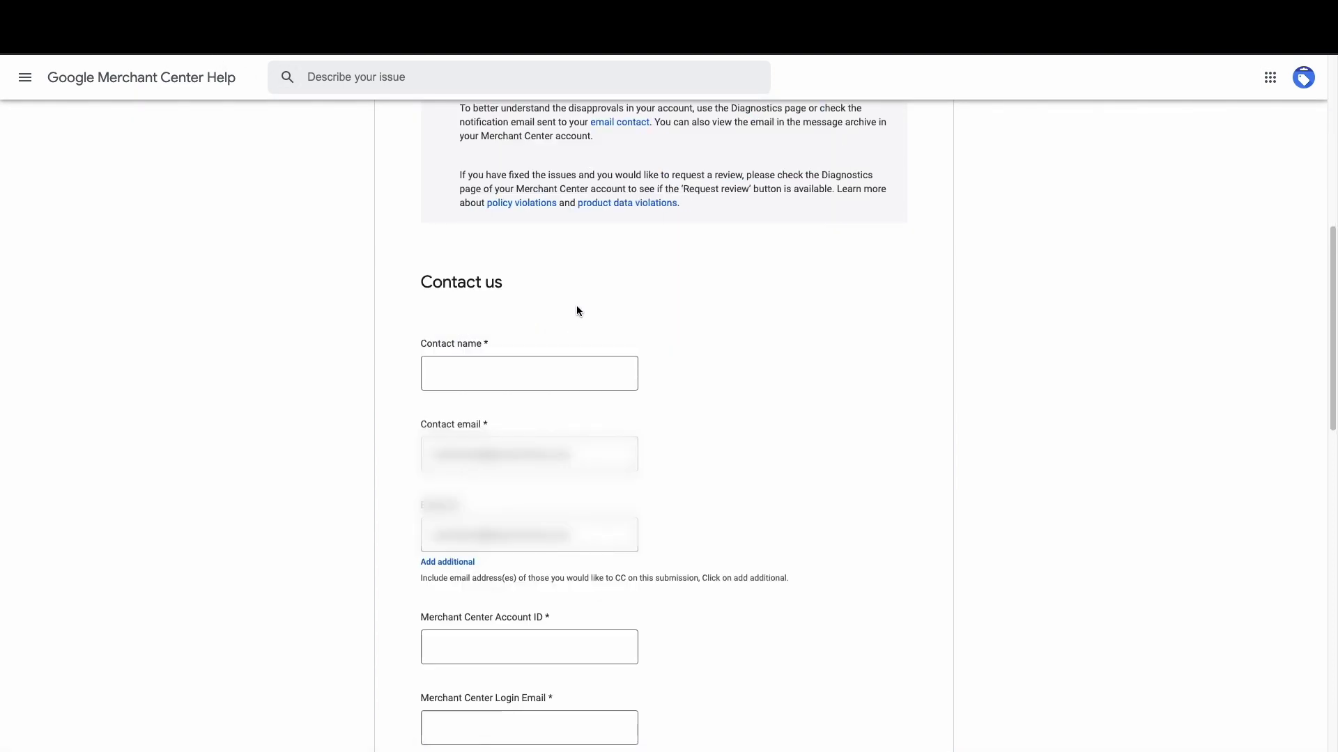
pyautogui.scroll(8, 613, 320)
pyautogui.scroll(-1, 655, 331)
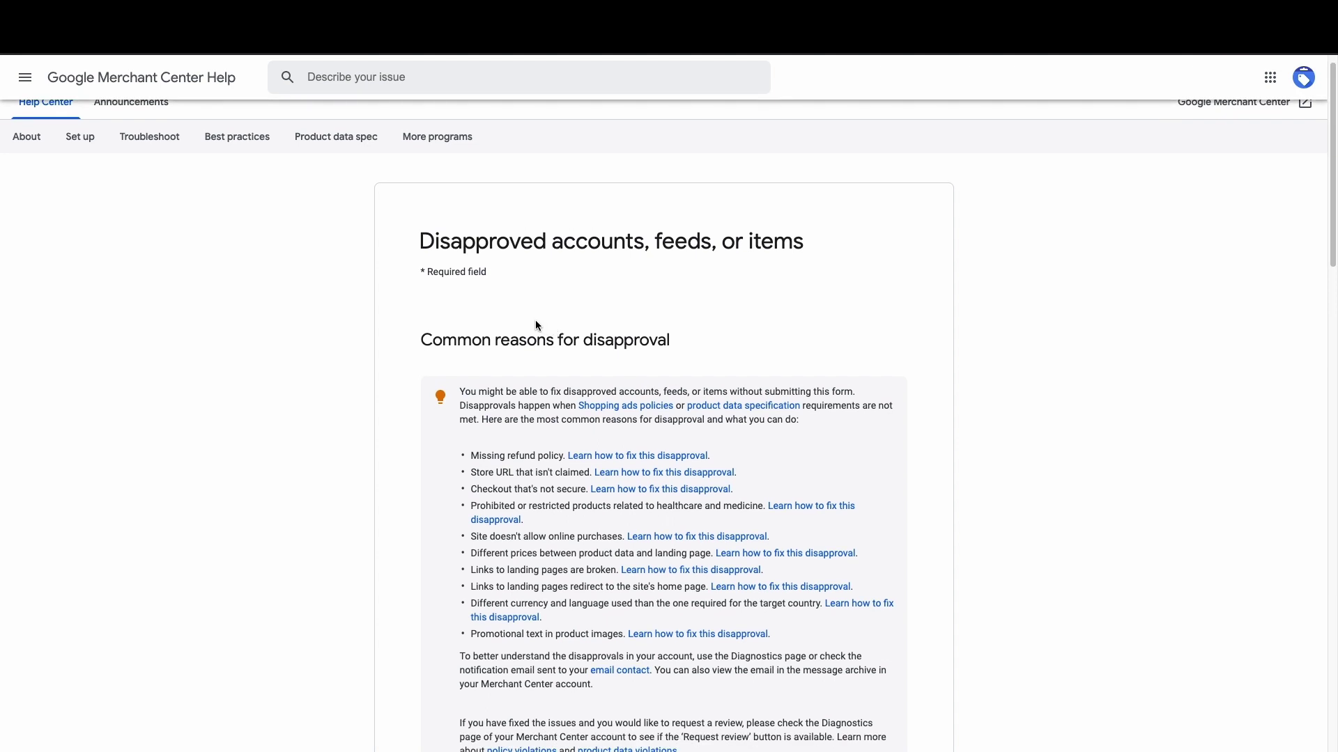
pyautogui.scroll(-9, 535, 320)
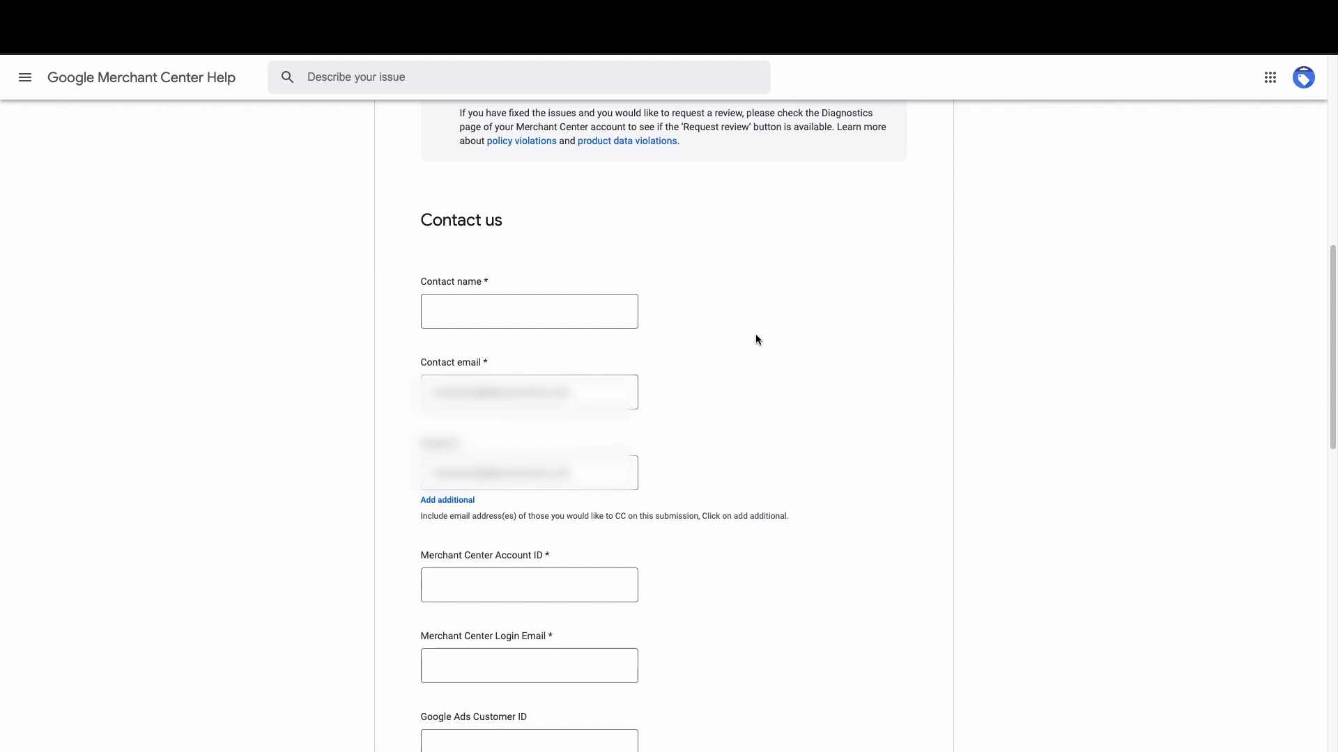
pyautogui.scroll(-1, 751, 339)
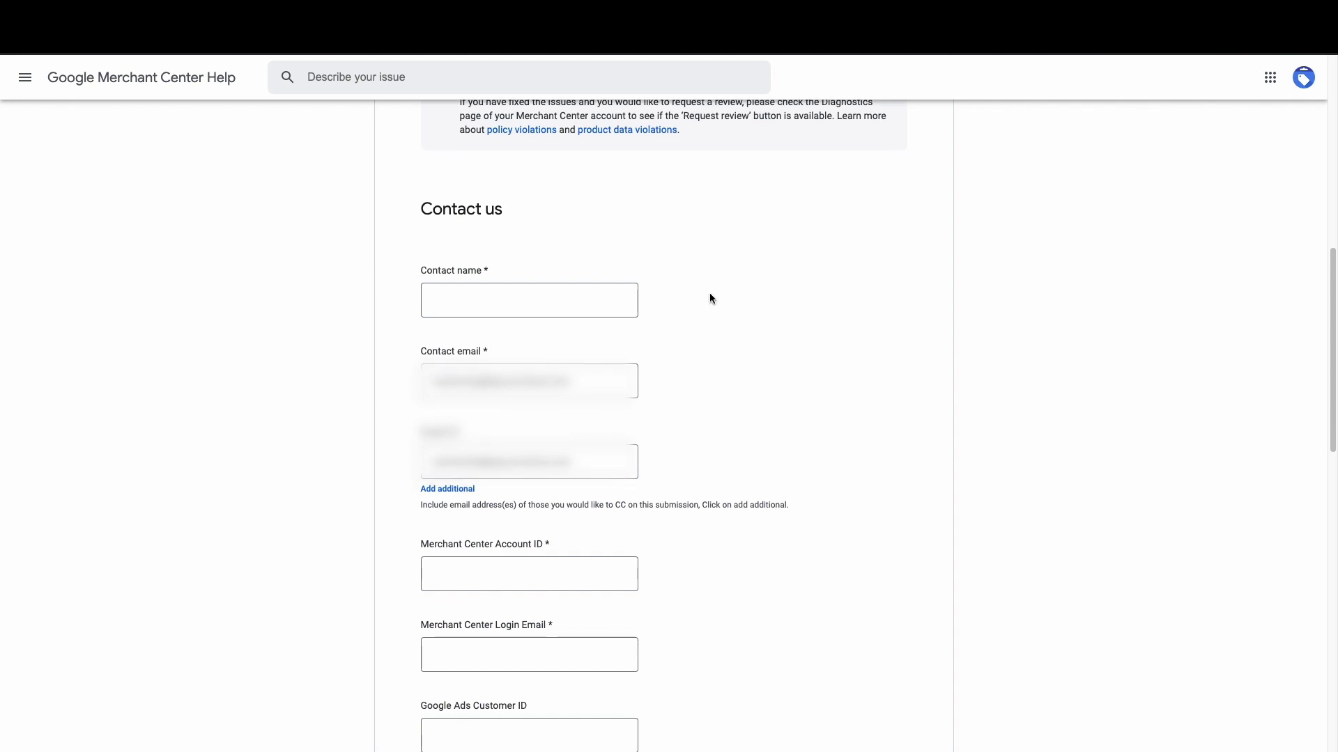
# Step: Scroll through the contact form and look over the Google Ads Customer ID field
pyautogui.scroll(-1, 505, 301)
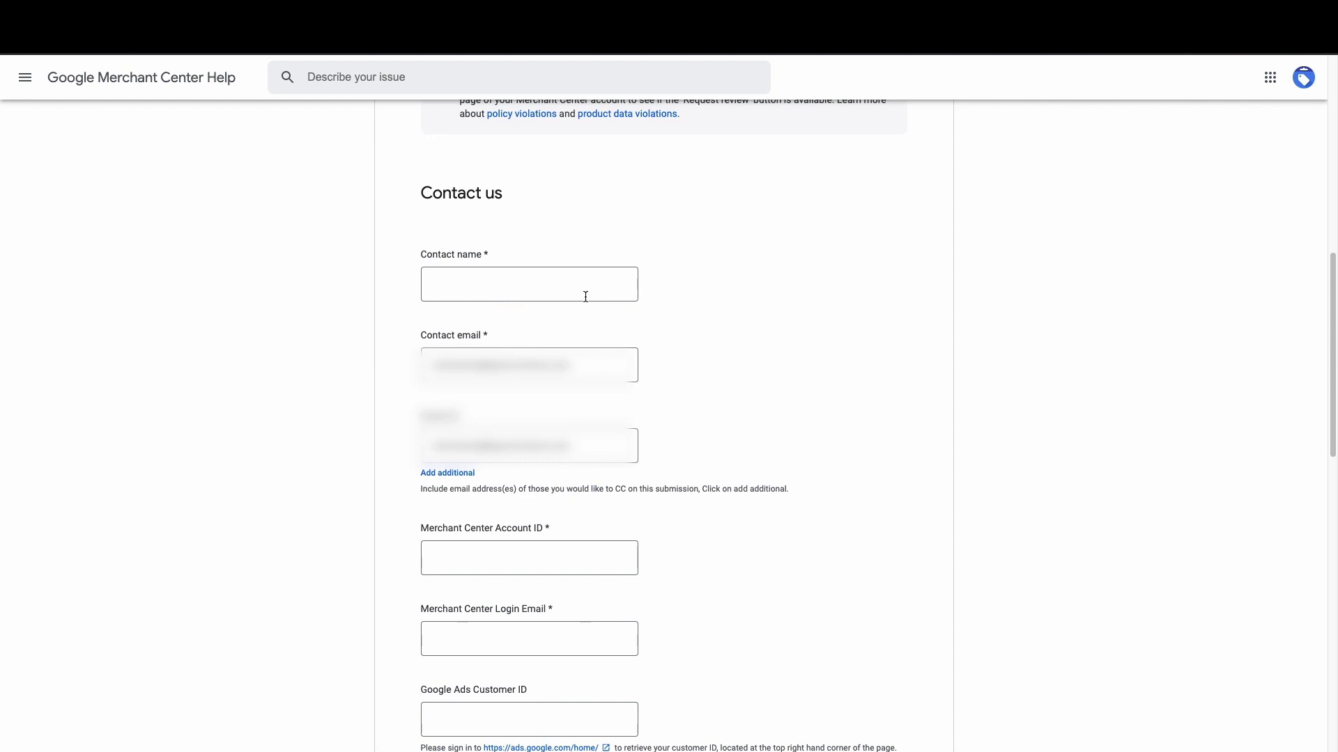
pyautogui.scroll(-3, 669, 313)
pyautogui.scroll(1, 753, 338)
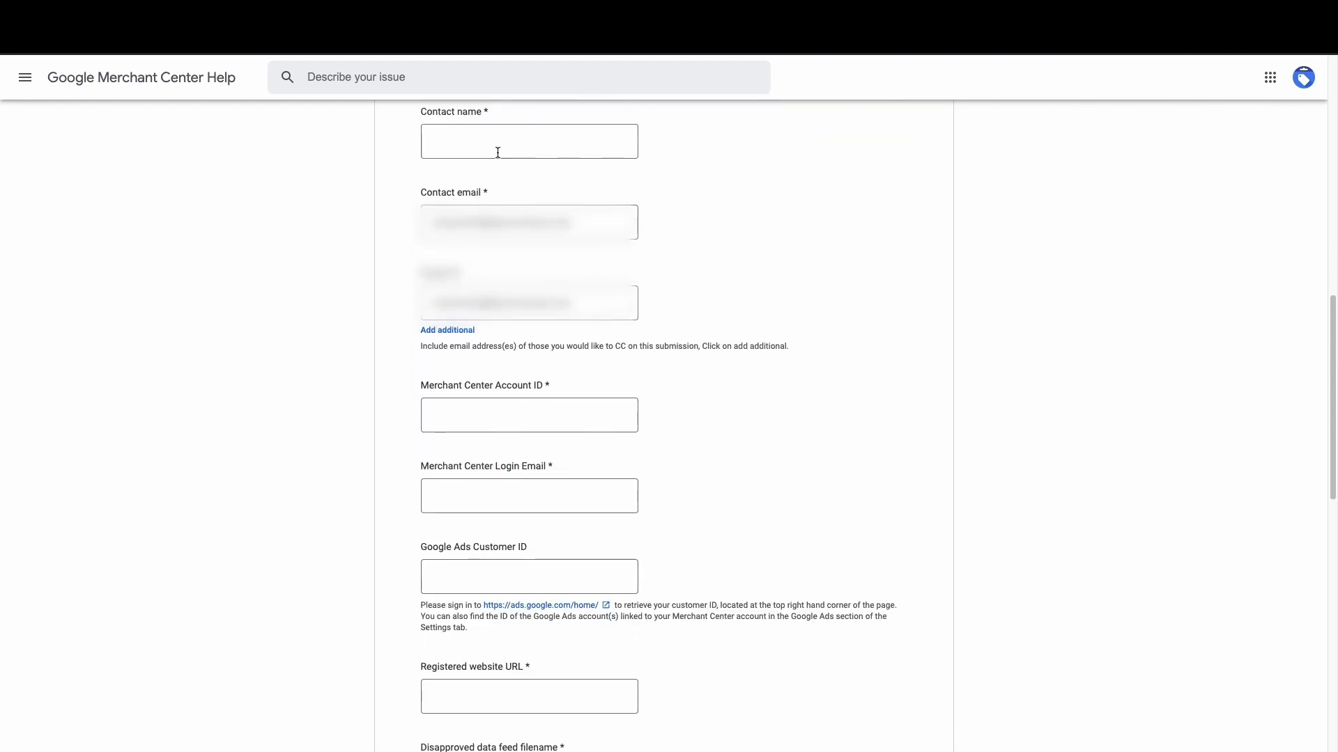
pyautogui.scroll(-1, 714, 334)
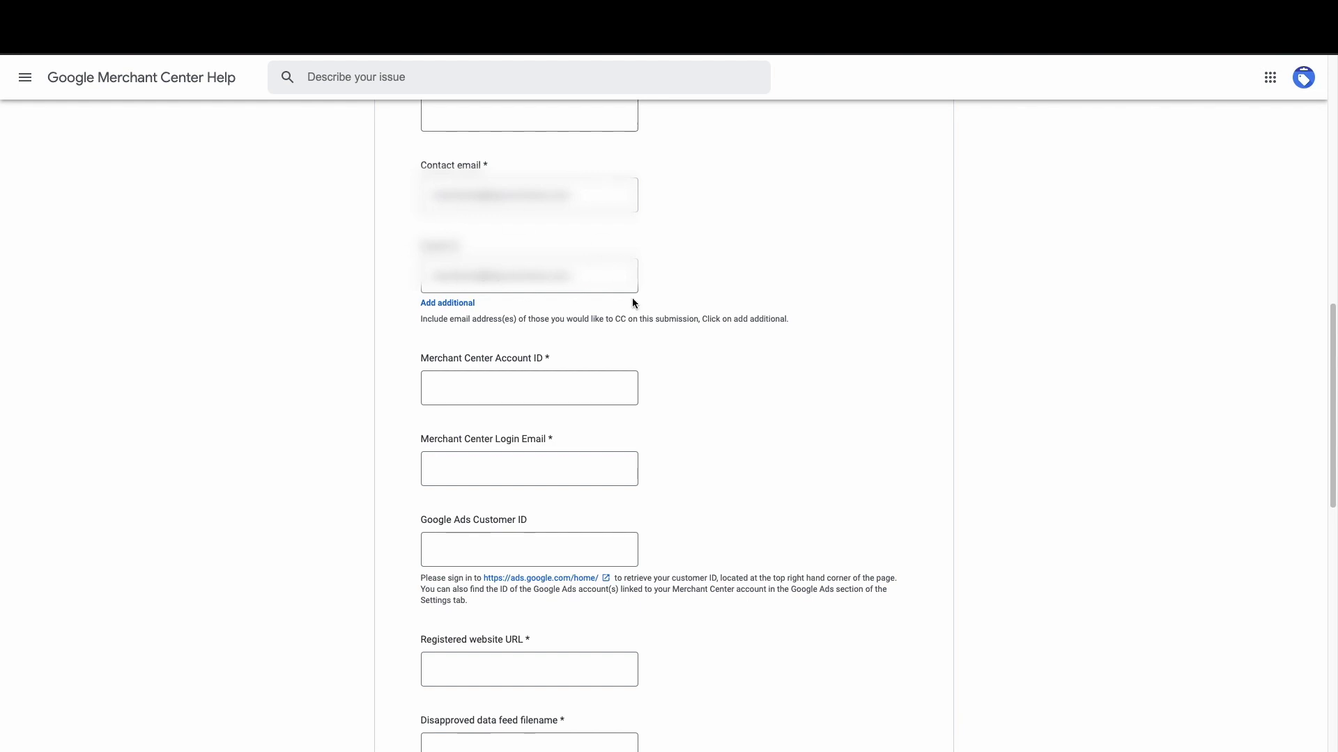
pyautogui.scroll(-1, 478, 254)
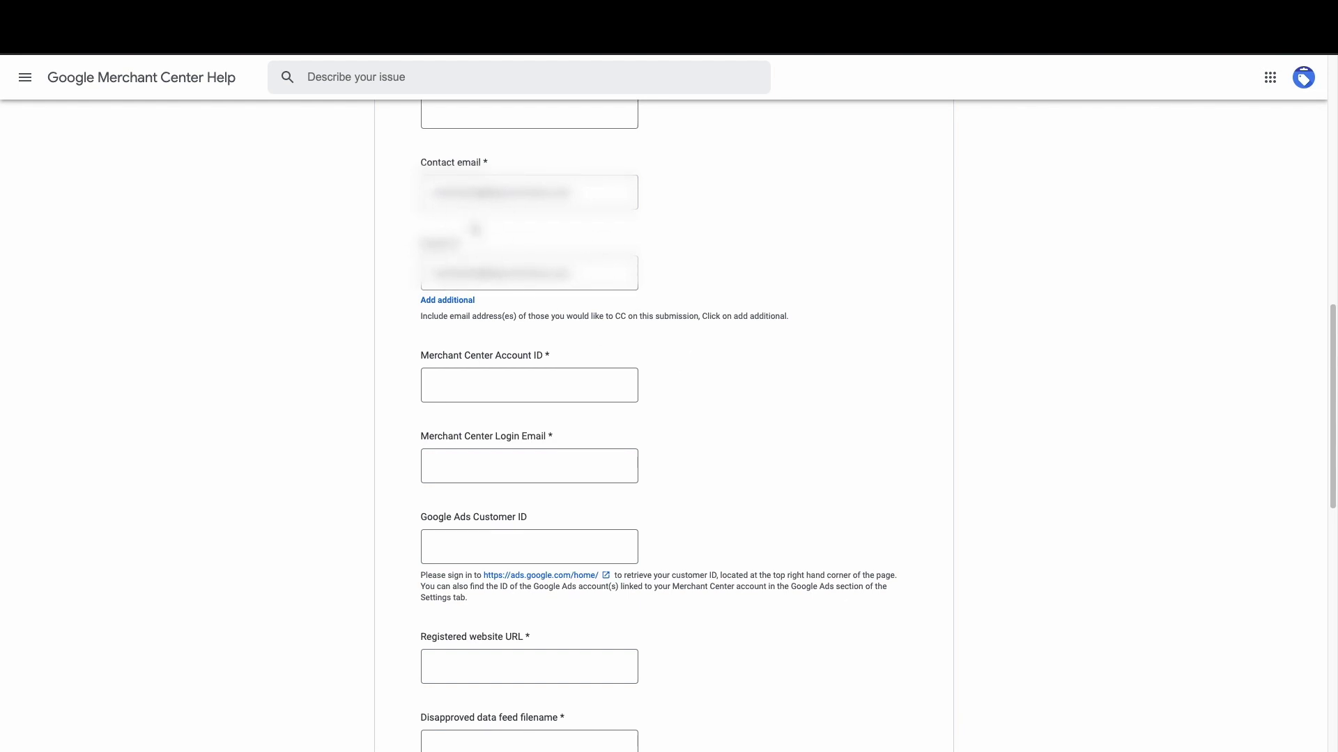
pyautogui.scroll(-2, 492, 331)
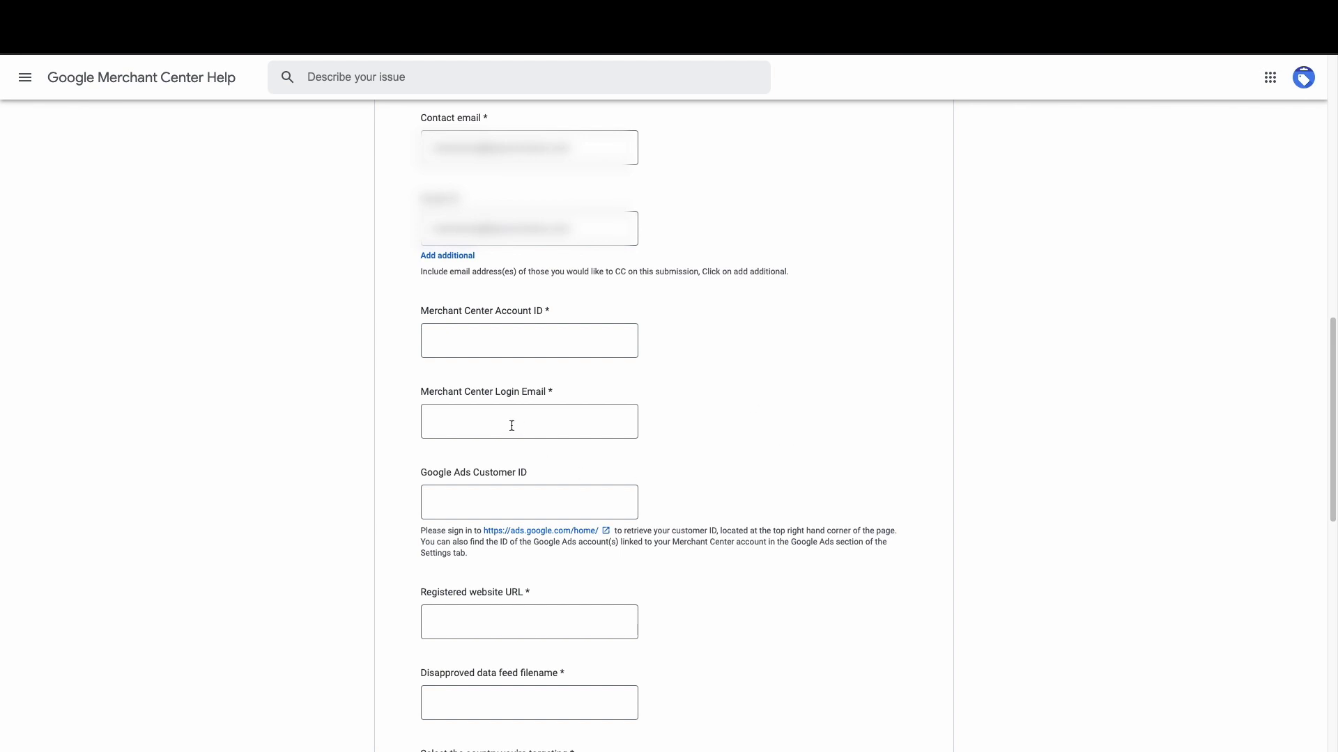
pyautogui.scroll(-1, 406, 450)
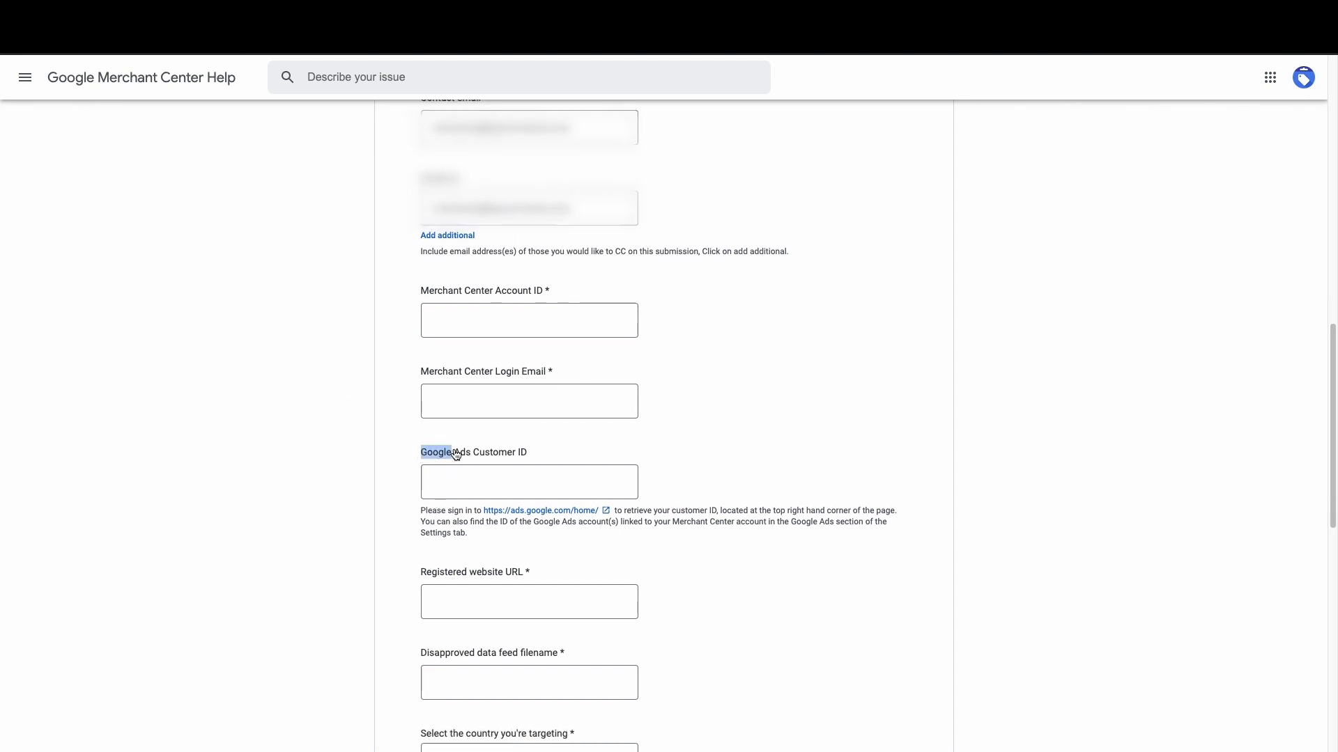
pyautogui.moveTo(457, 454); pyautogui.dragTo(693, 437)
pyautogui.click(689, 422)
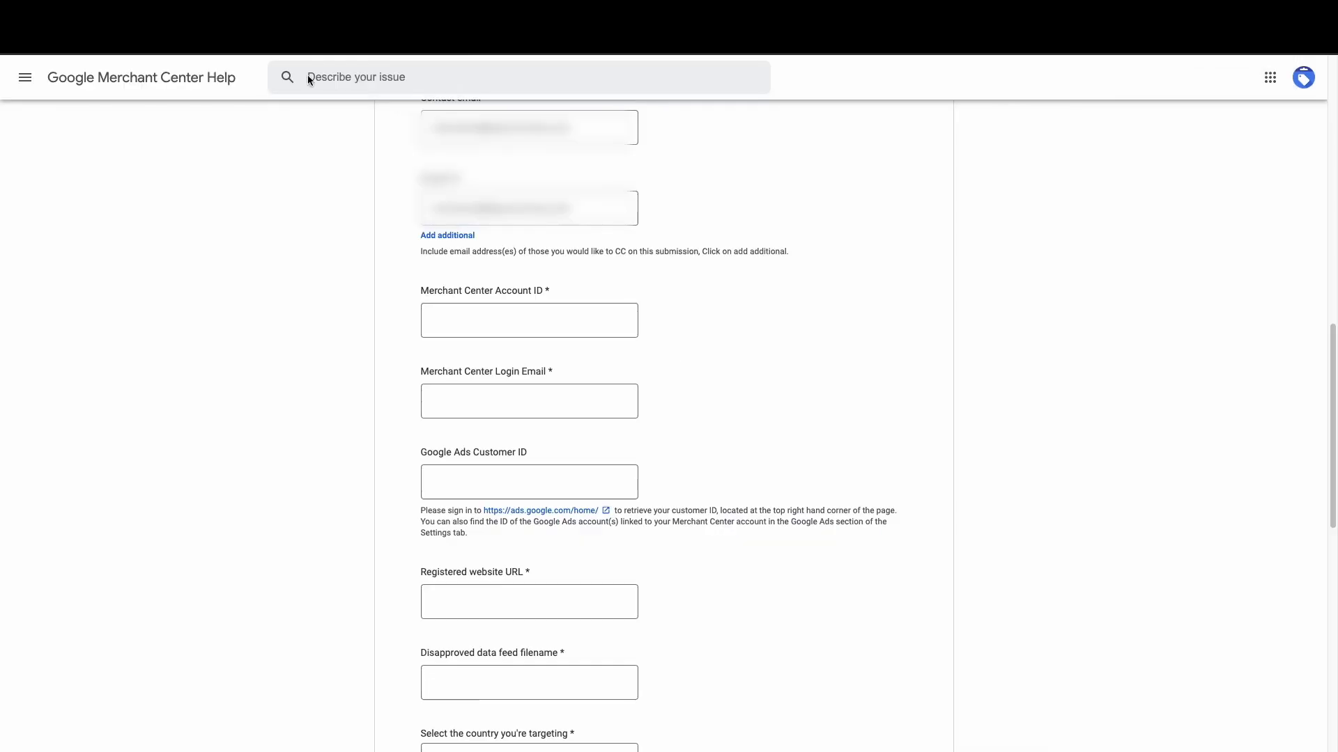
pyautogui.tripleClick(450, 449)
pyautogui.click(788, 445)
# Step: Scroll to the bottom of the contact form's remaining fields
pyautogui.scroll(-1, 797, 463)
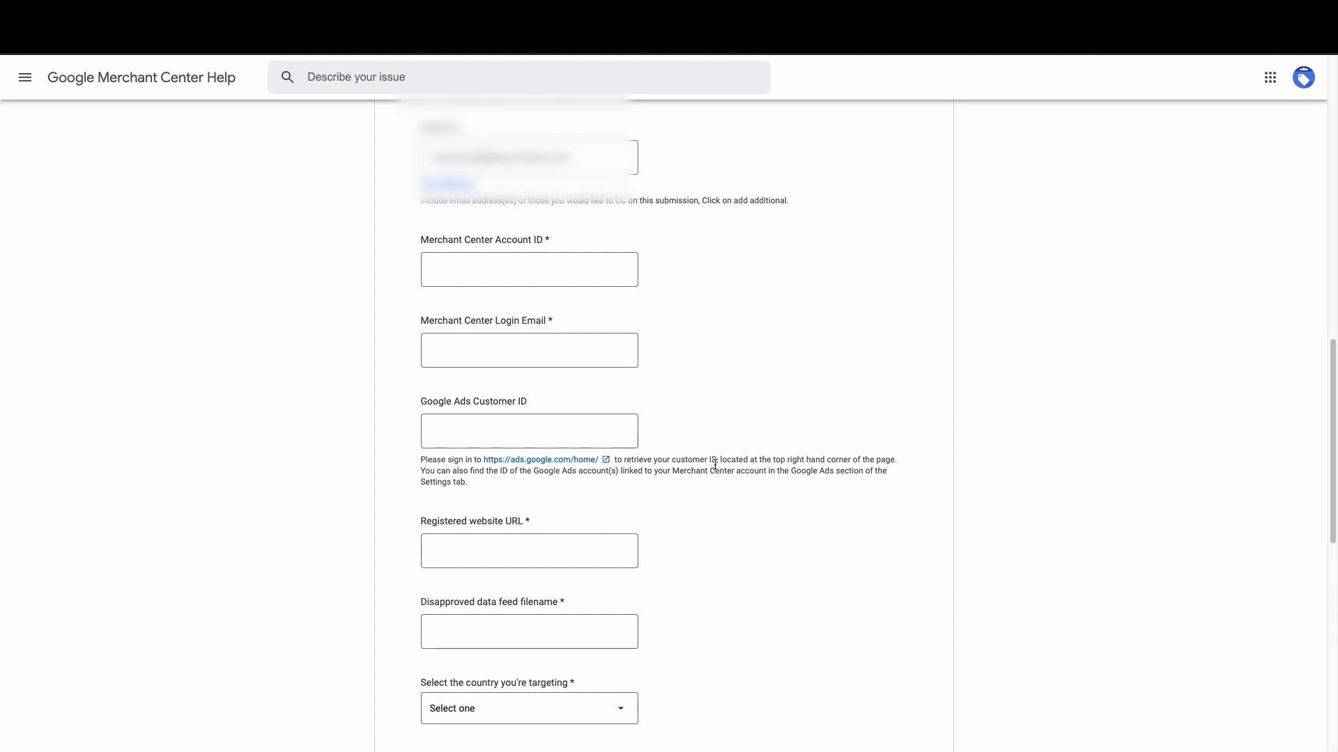
pyautogui.moveTo(672, 461); pyautogui.dragTo(812, 473)
pyautogui.scroll(-2, 651, 437)
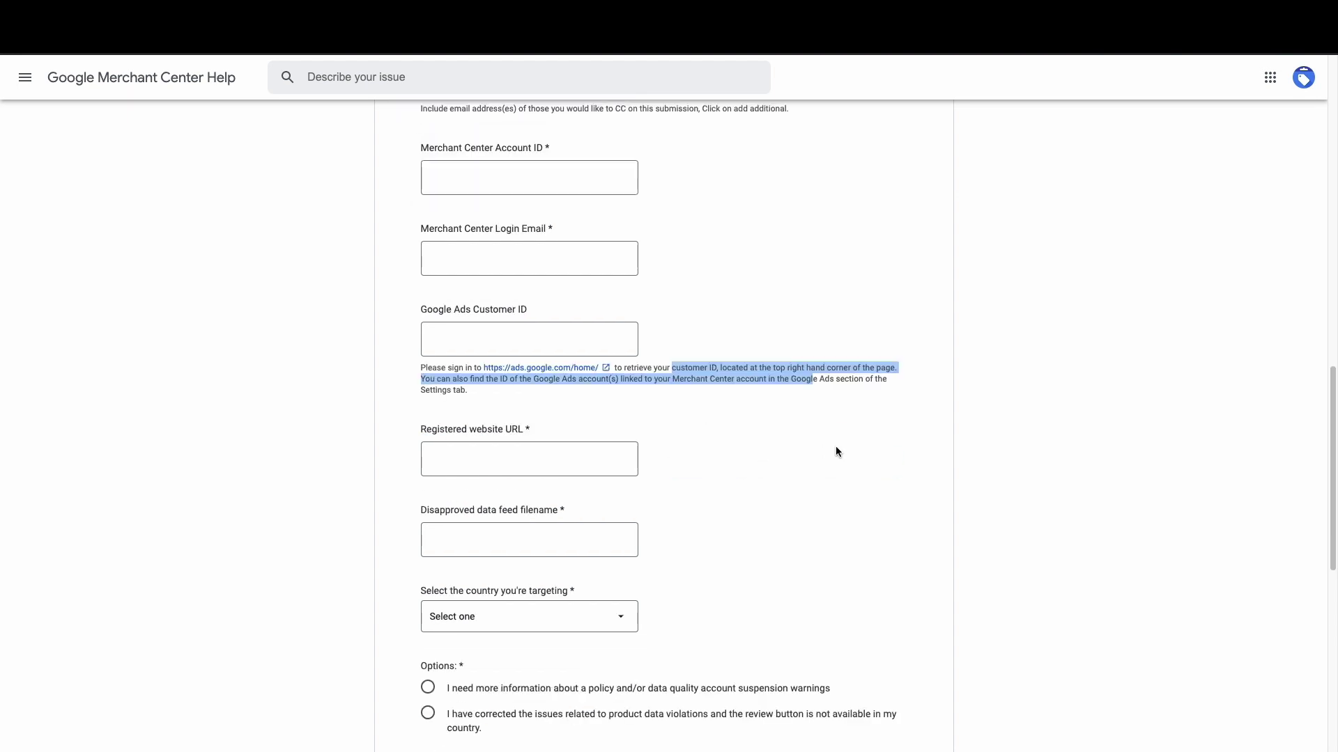
pyautogui.scroll(-1, 836, 451)
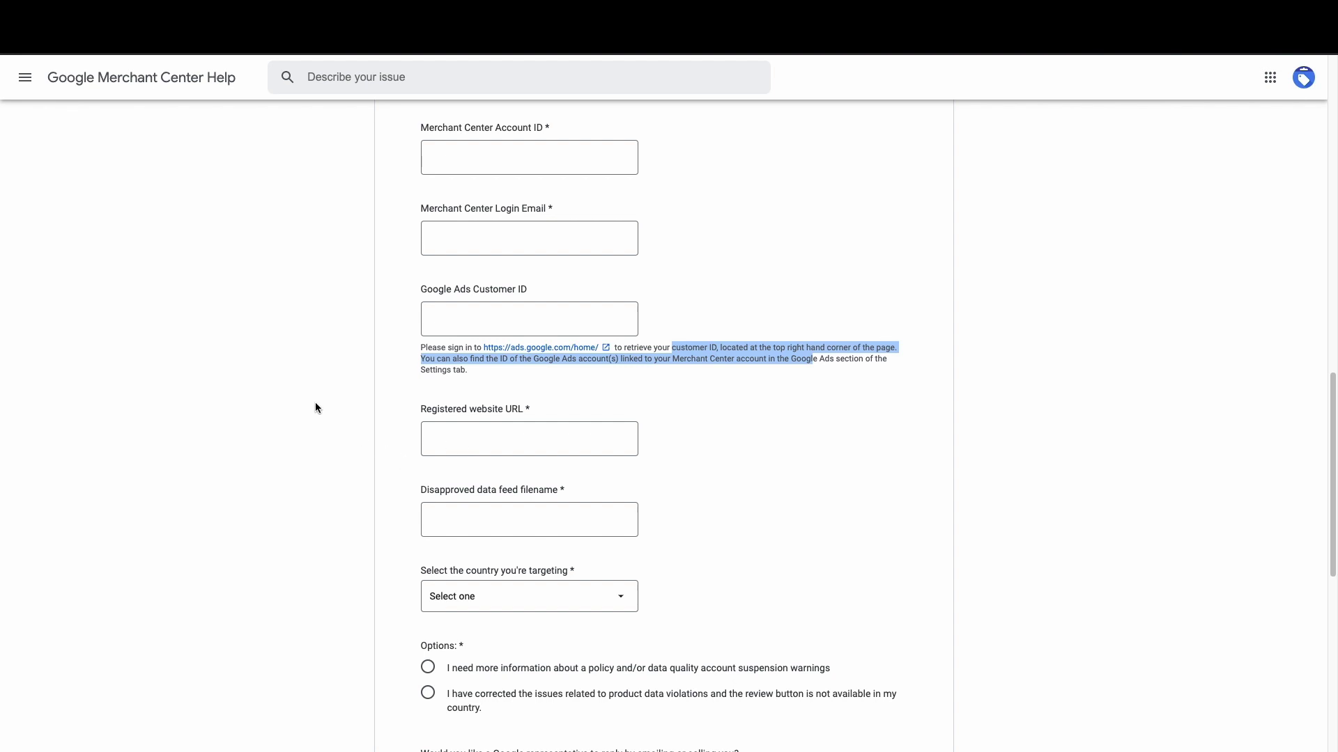
pyautogui.scroll(-1, 306, 391)
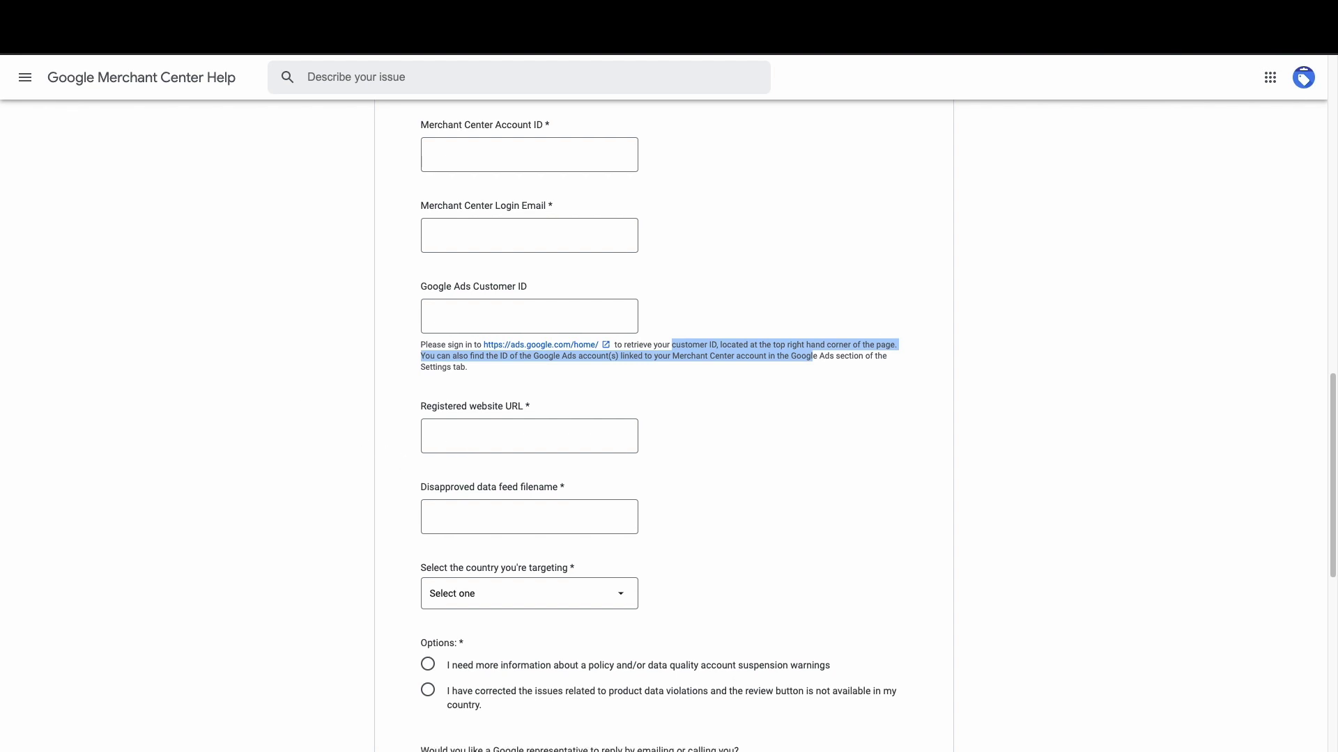
pyautogui.scroll(-2, 234, 298)
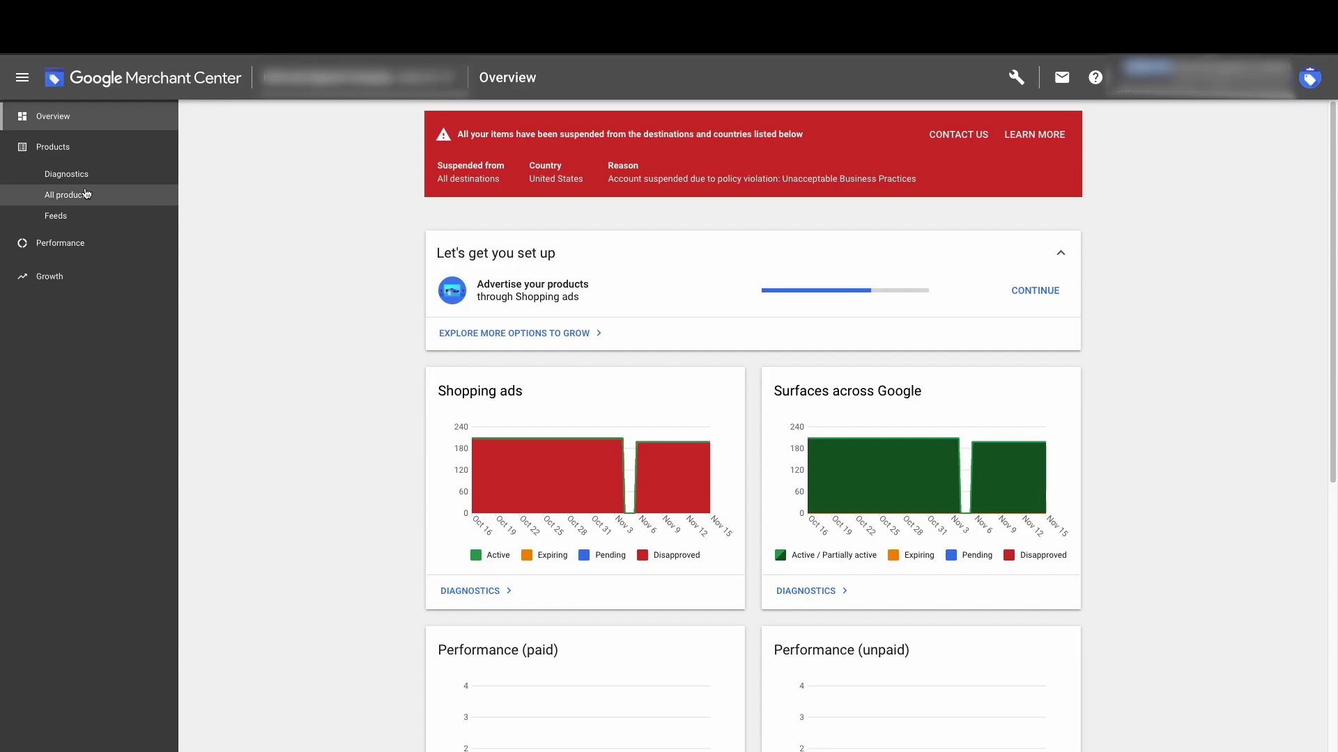
# Step: Check the Diagnostics page, then the Feeds list in the sidebar
pyautogui.click(83, 176)
pyautogui.click(73, 220)
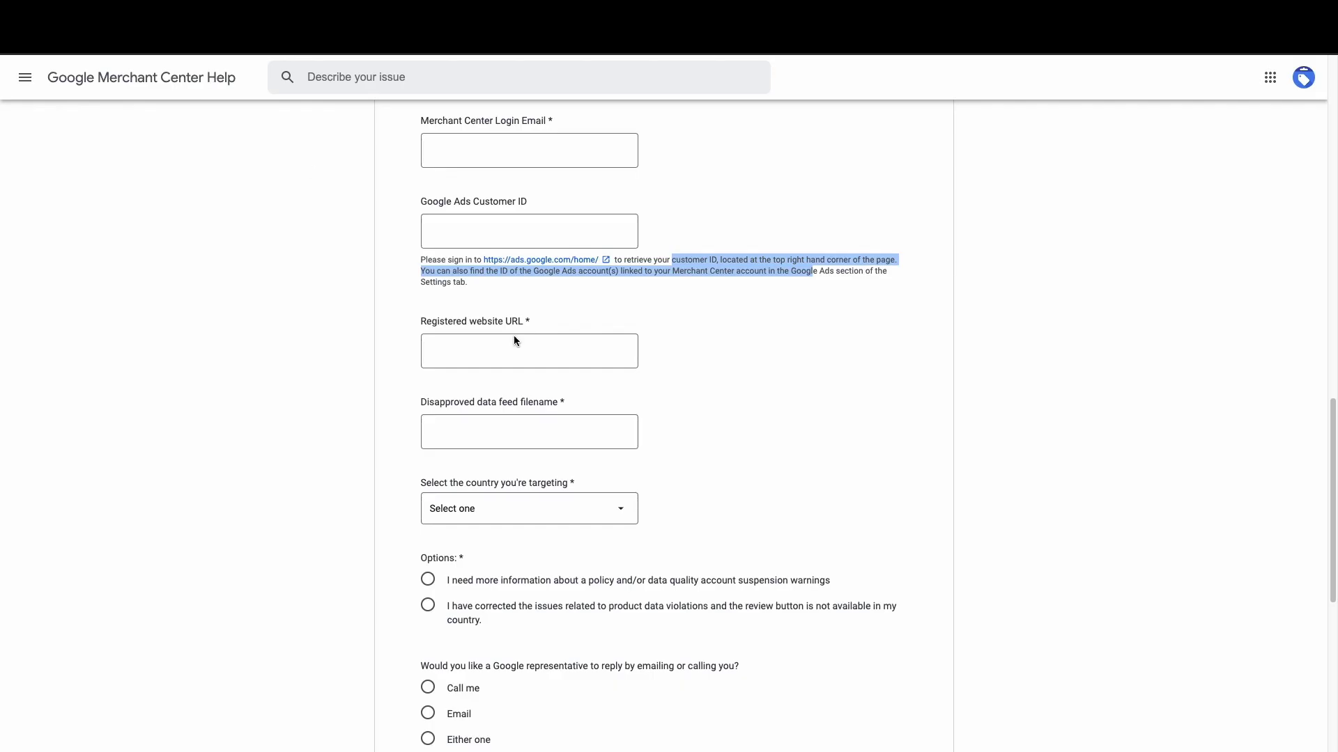
# Step: Look up the feed name and enter 'Shopify Website' as the disapproved data feed filename
pyautogui.moveTo(421, 322); pyautogui.dragTo(504, 326)
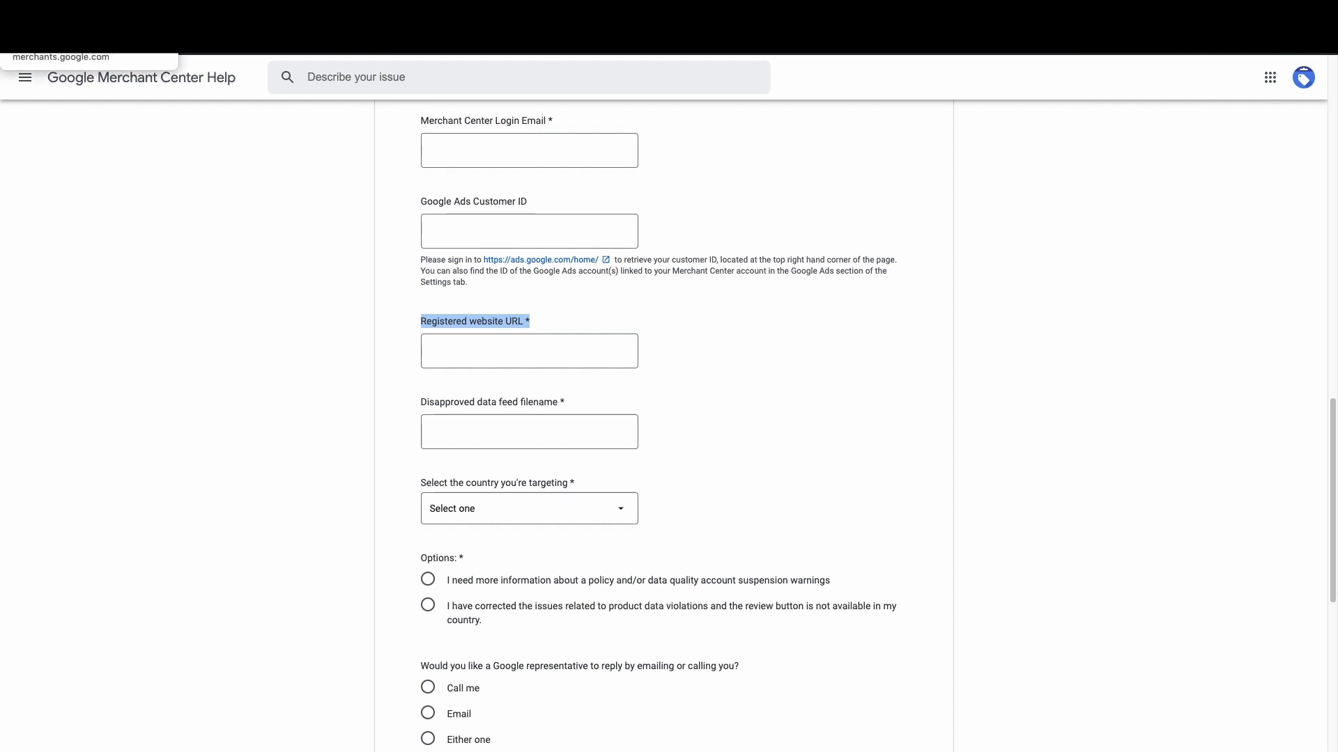
pyautogui.click(84, 42)
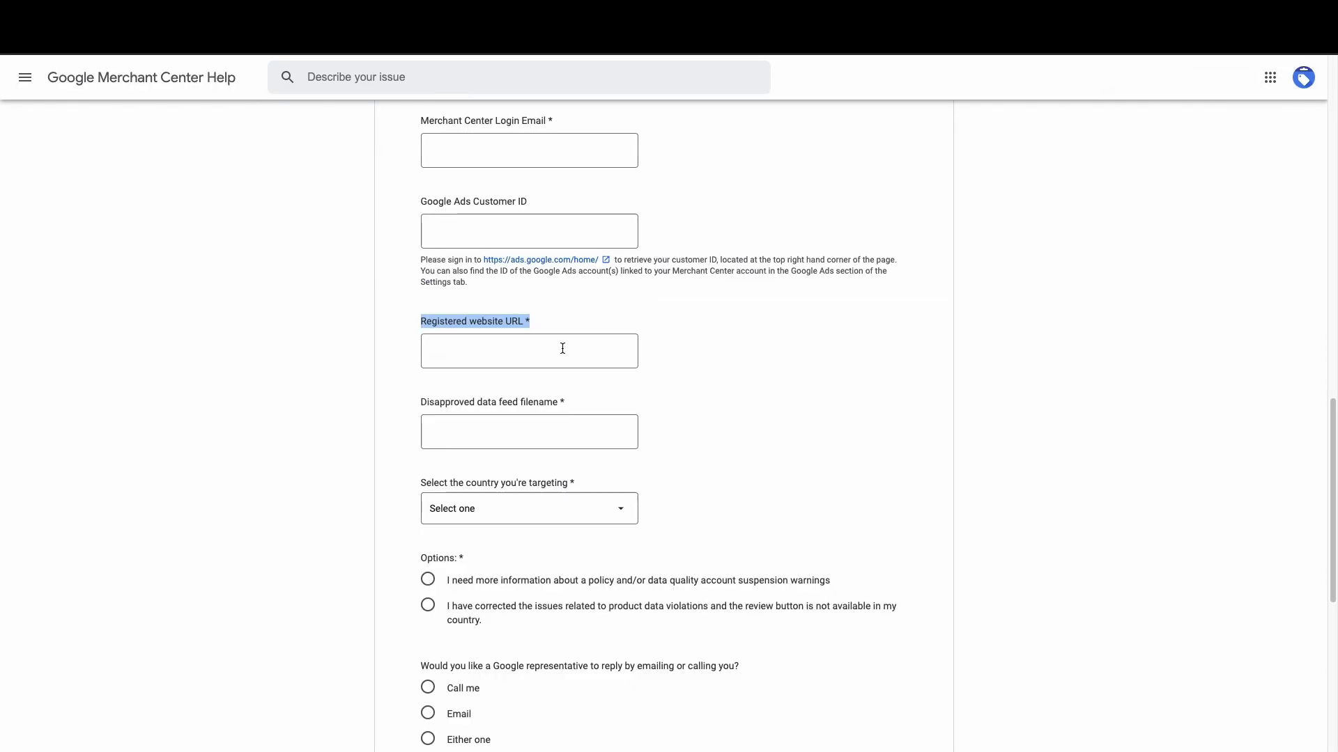
pyautogui.click(520, 356)
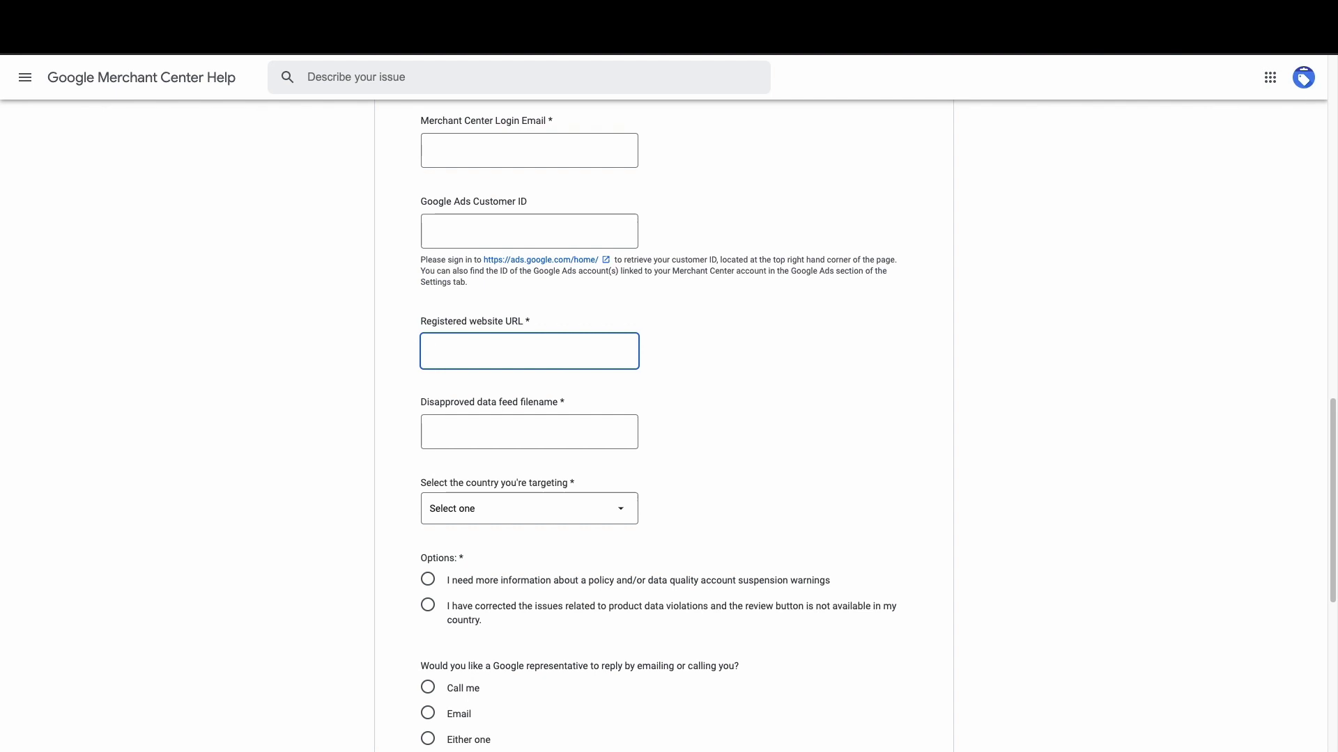
pyautogui.press('Tab')
pyautogui.write('Shopify Website')
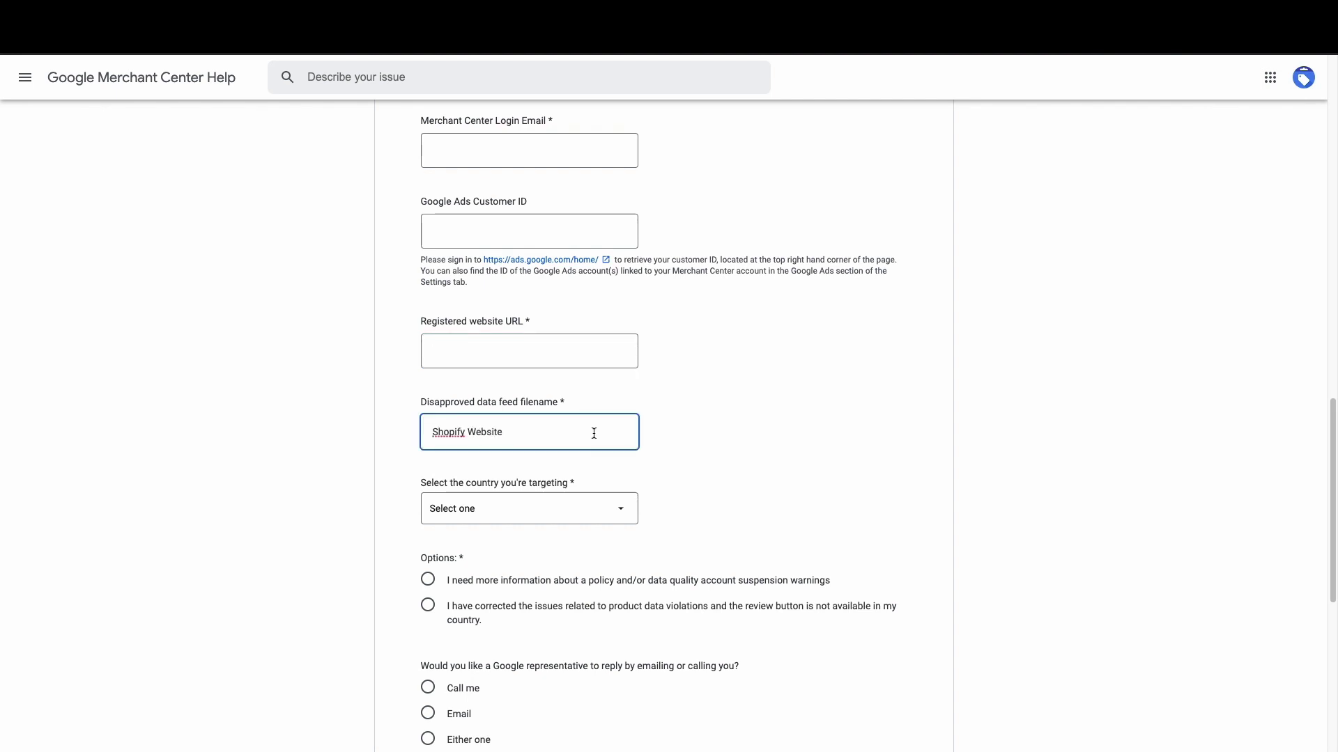
pyautogui.scroll(-2, 594, 433)
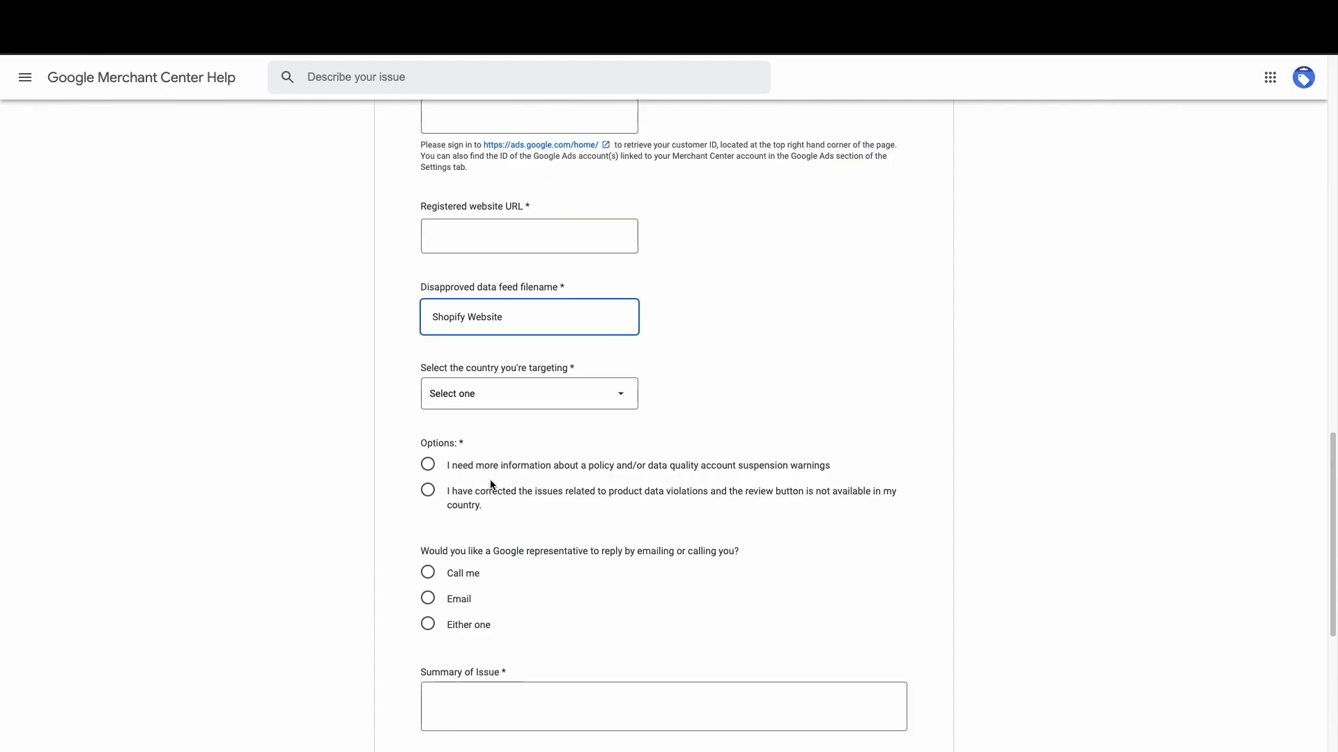
# Step: Leave the target country unset and select the 'I have corrected the issues' option
pyautogui.click(508, 392)
pyautogui.click(508, 391)
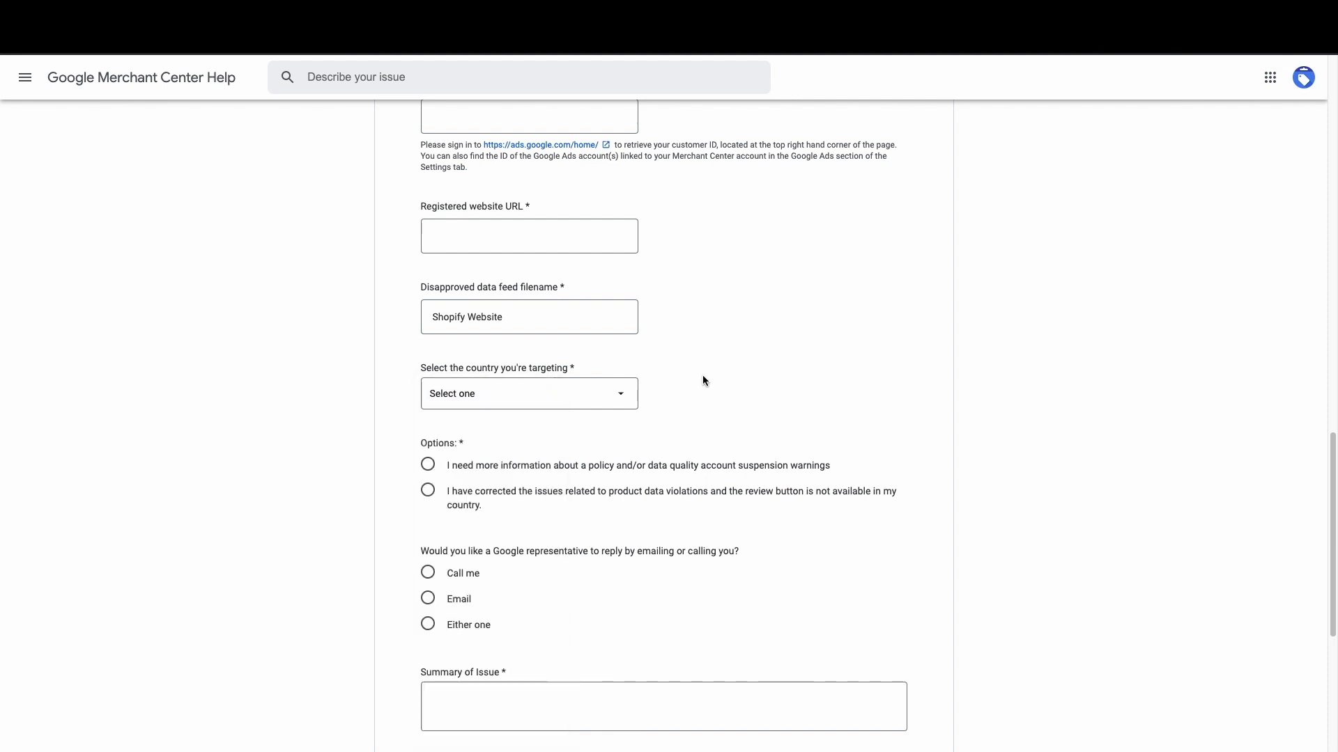
pyautogui.scroll(-1, 374, 435)
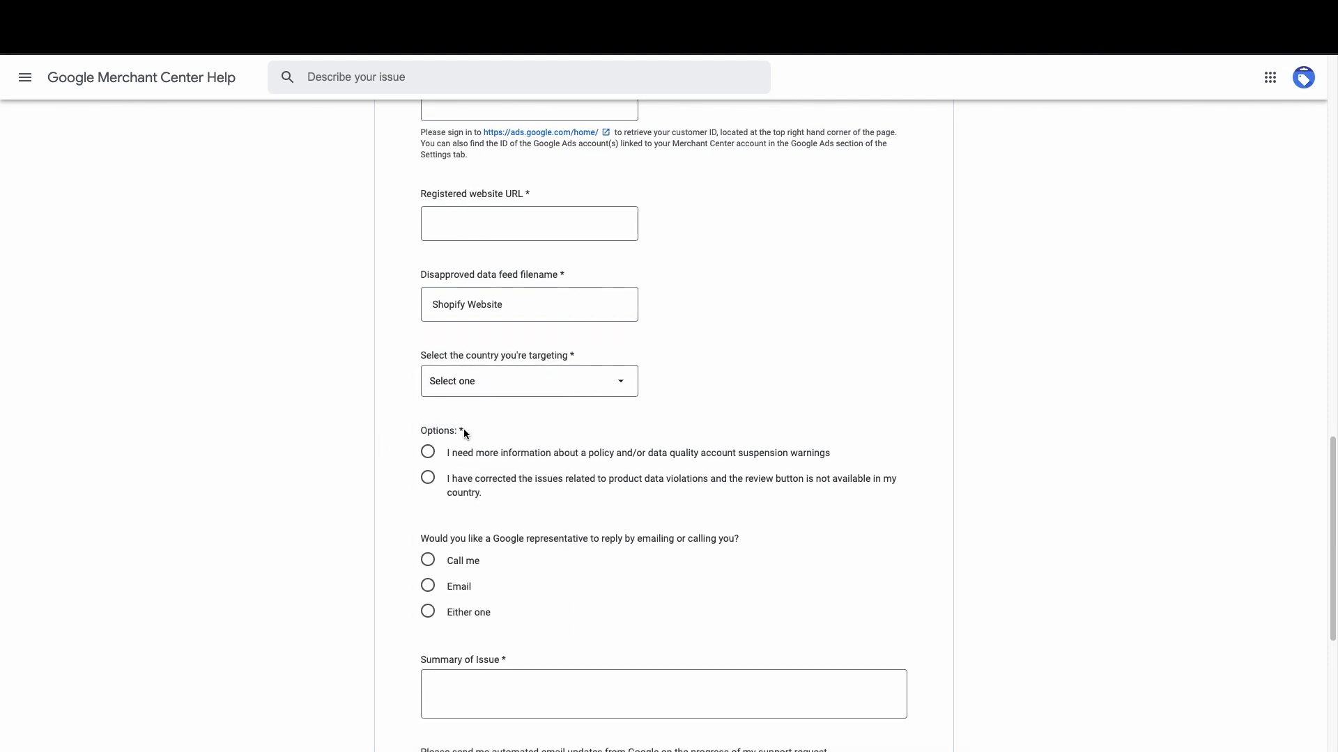
pyautogui.scroll(-2, 516, 460)
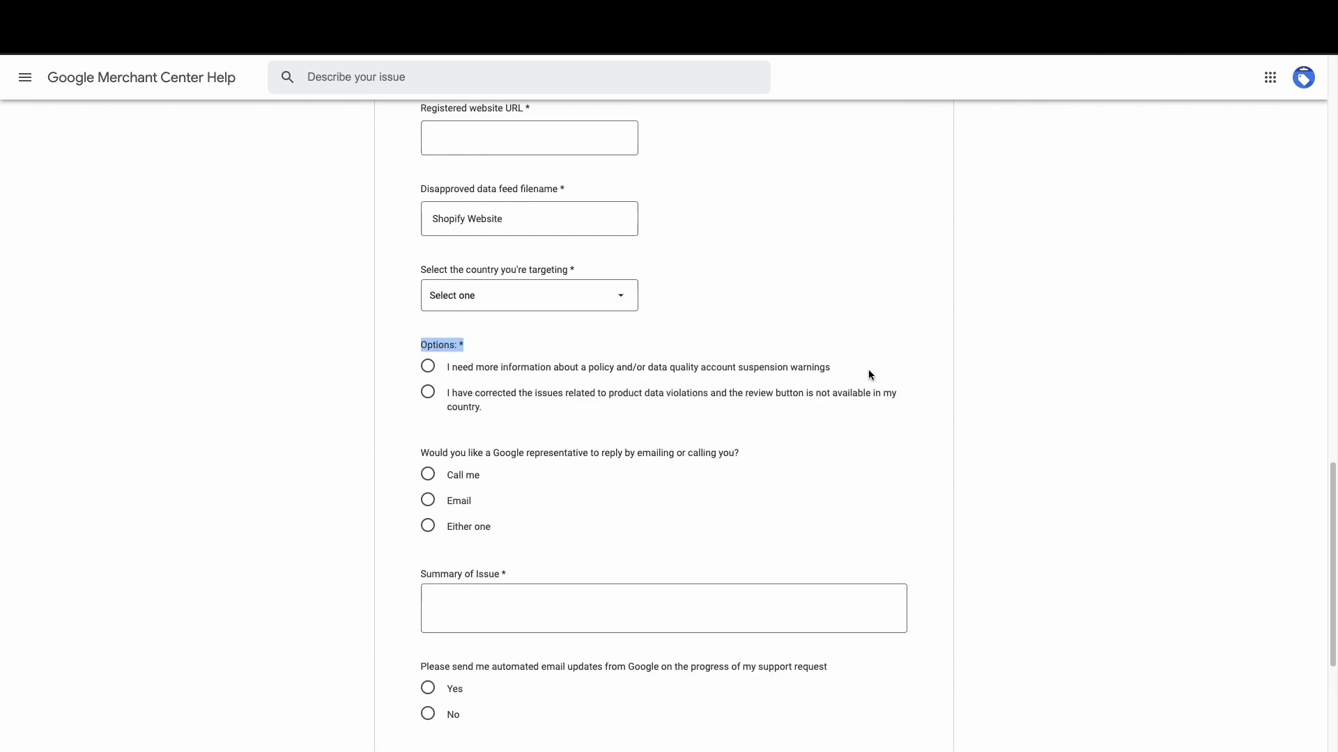
pyautogui.click(474, 366)
pyautogui.click(429, 393)
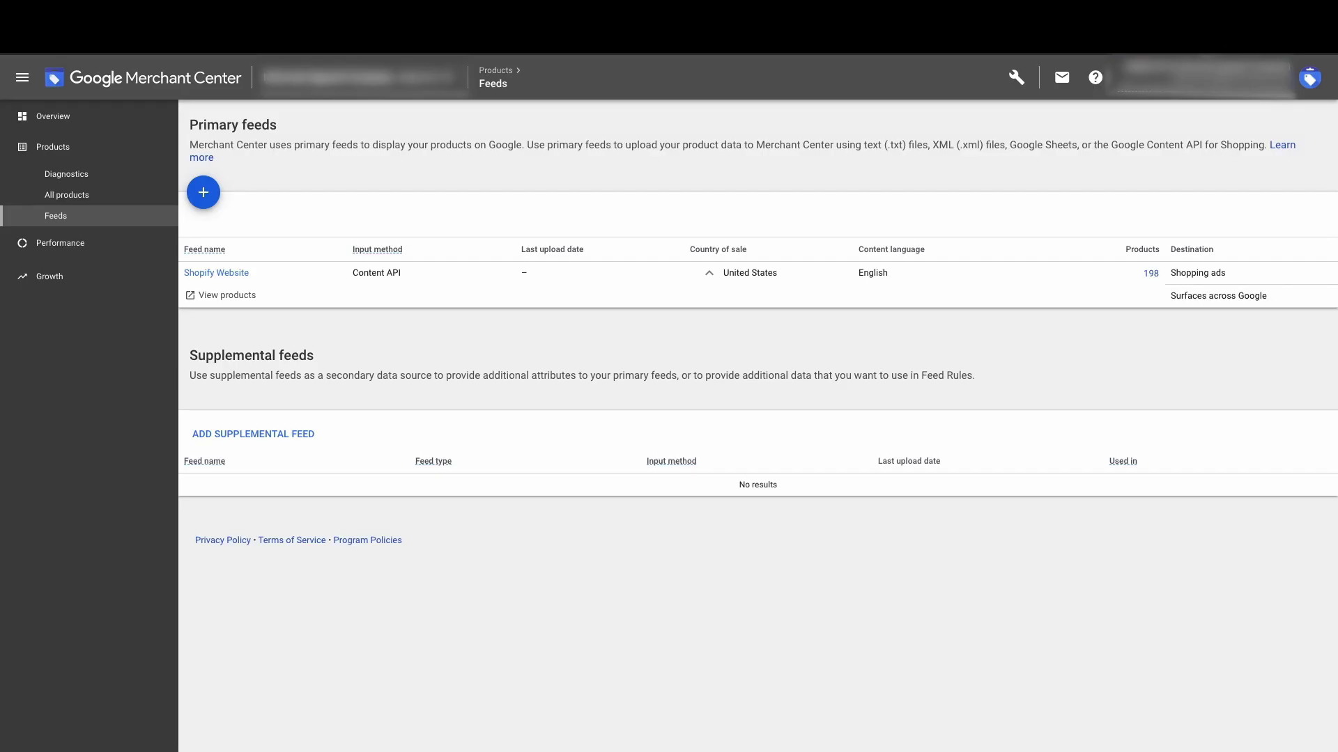
pyautogui.click(96, 179)
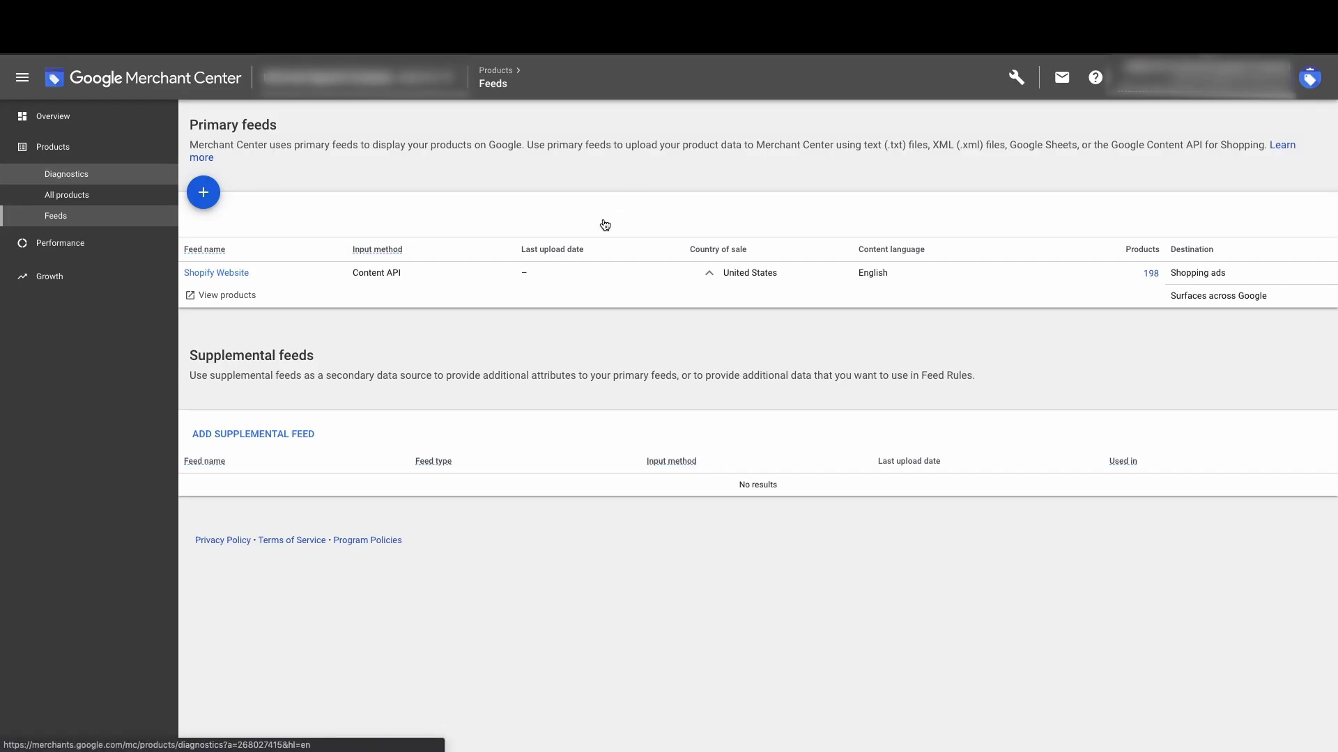
pyautogui.click(464, 116)
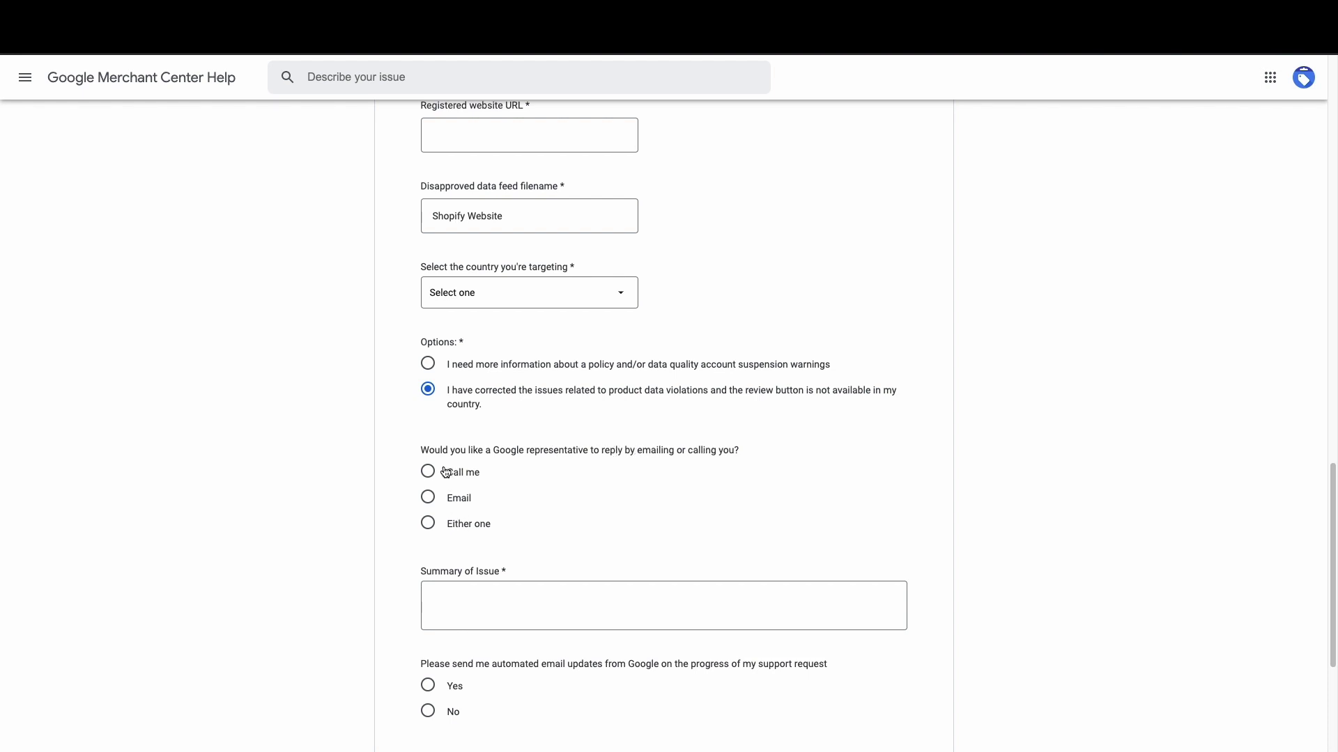
pyautogui.scroll(-2, 446, 473)
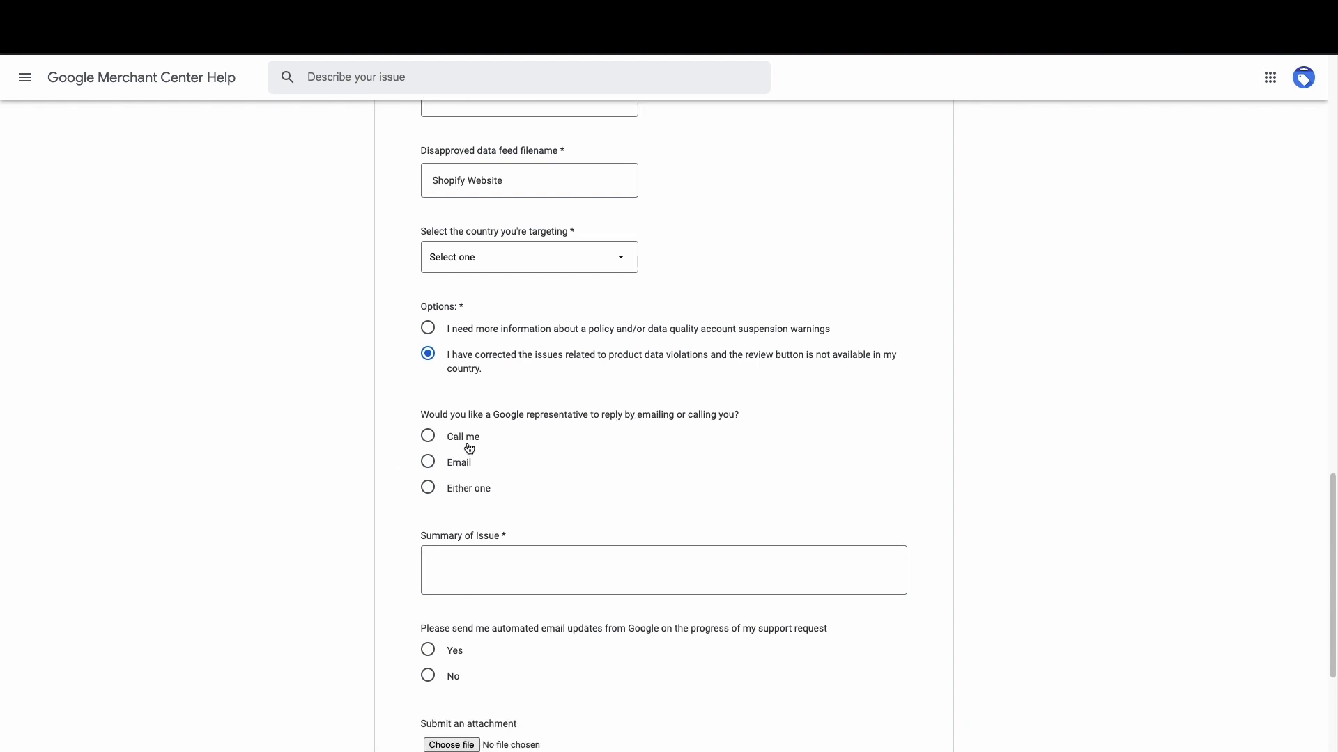
pyautogui.scroll(-1, 426, 453)
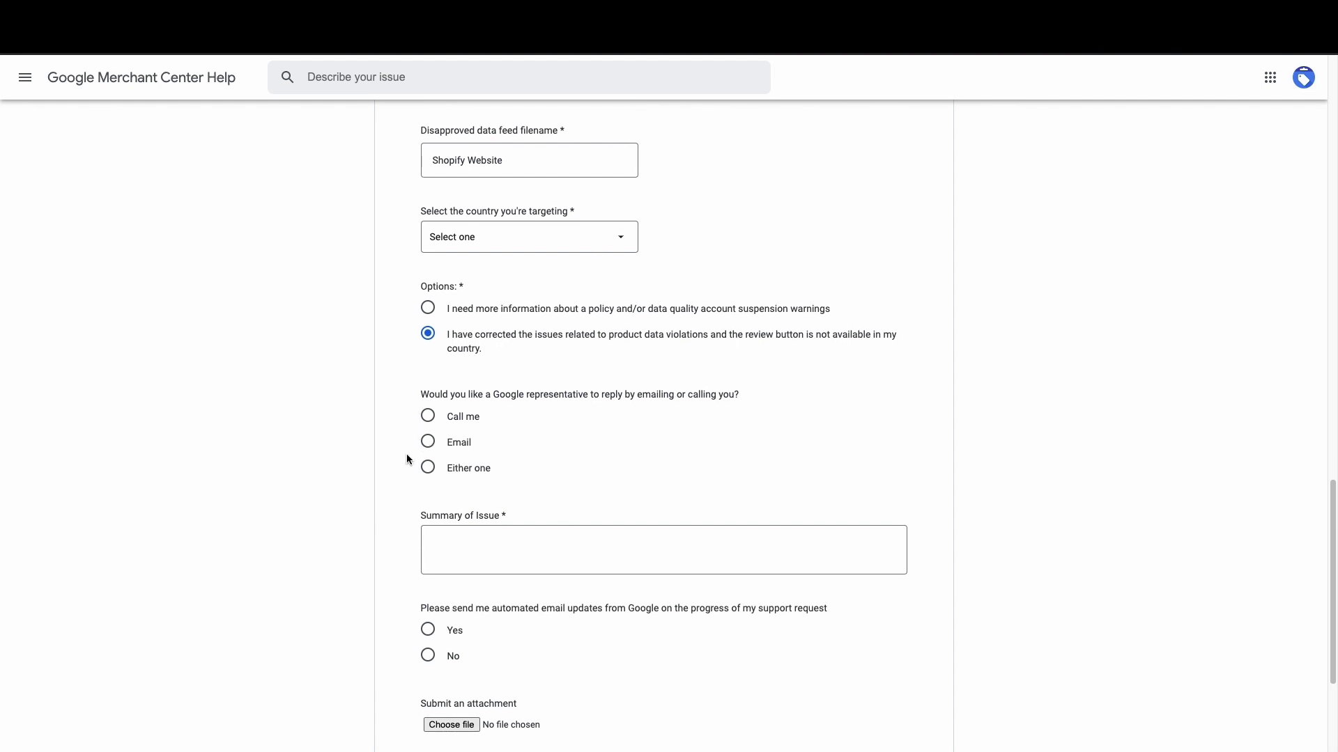
pyautogui.scroll(-3, 407, 460)
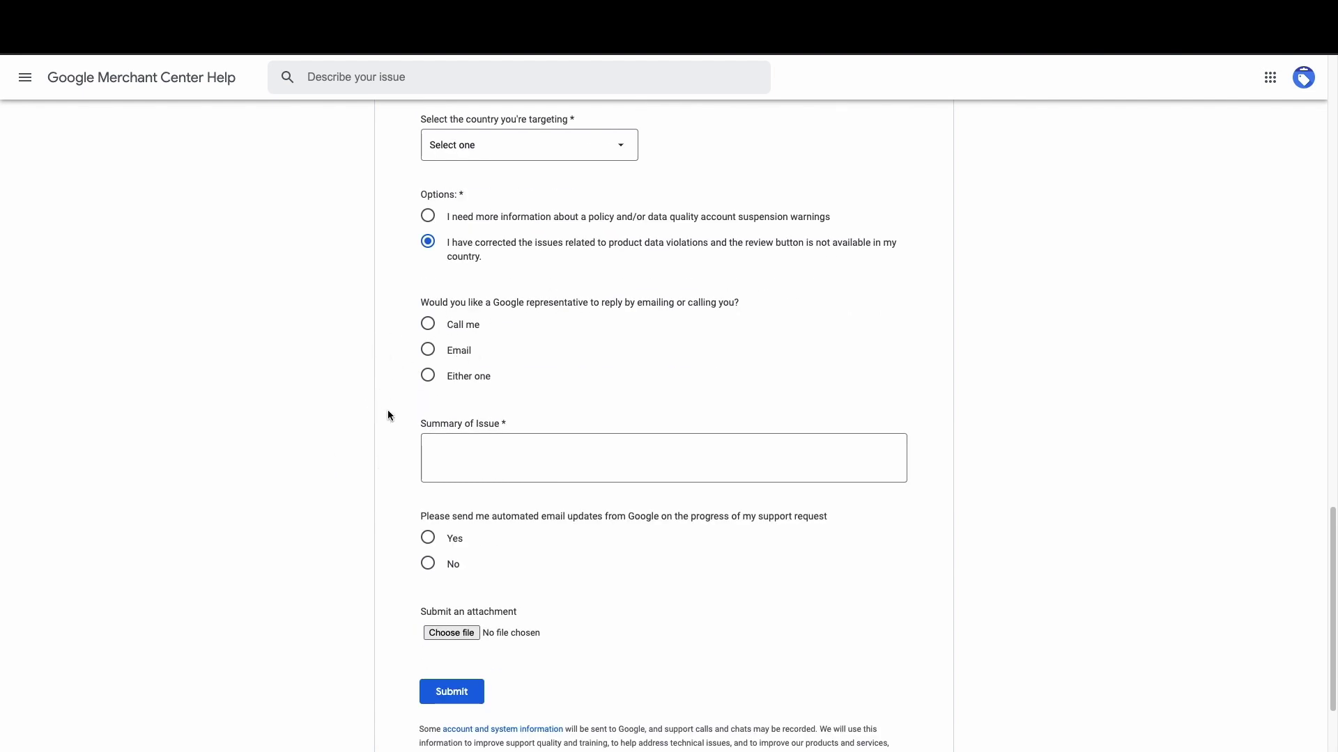
pyautogui.scroll(-1, 369, 462)
pyautogui.scroll(-1, 370, 462)
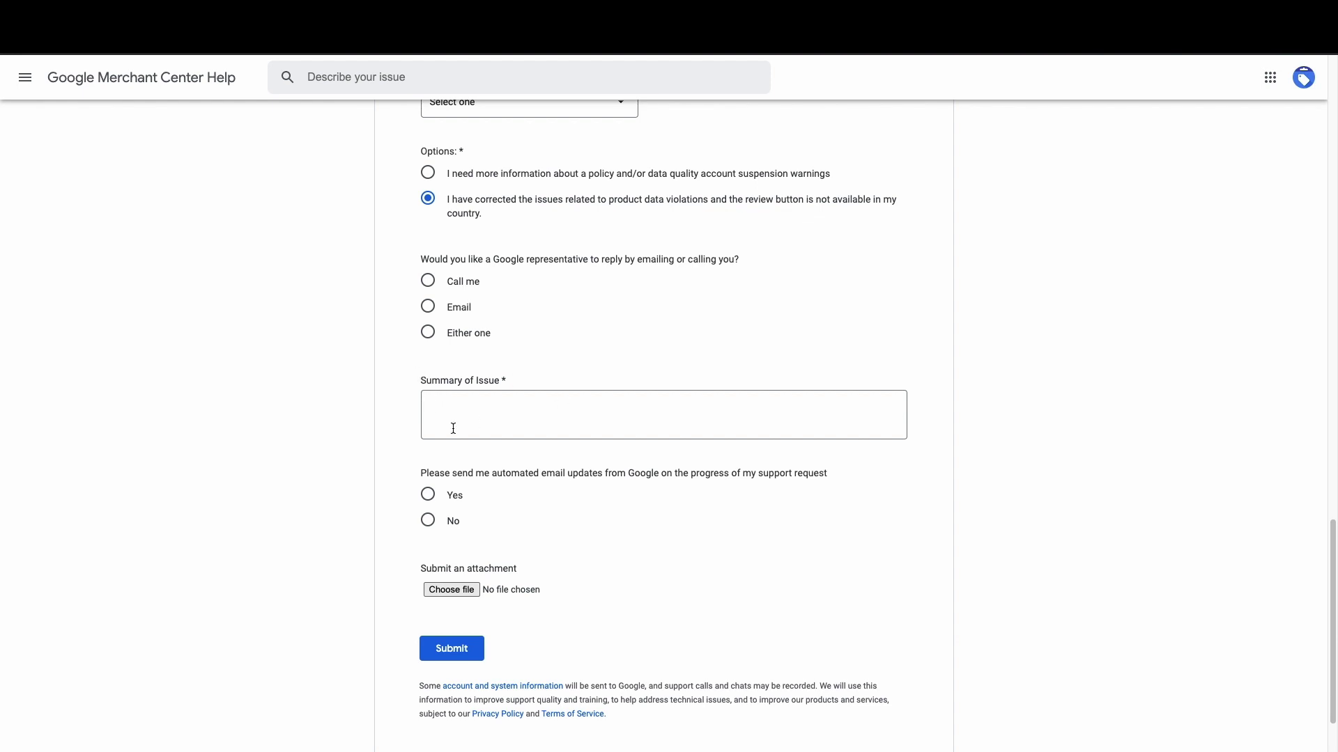
# Step: Scroll up and down through the whole disapproval form to review its fields
pyautogui.scroll(1, 474, 446)
pyautogui.scroll(5, 489, 464)
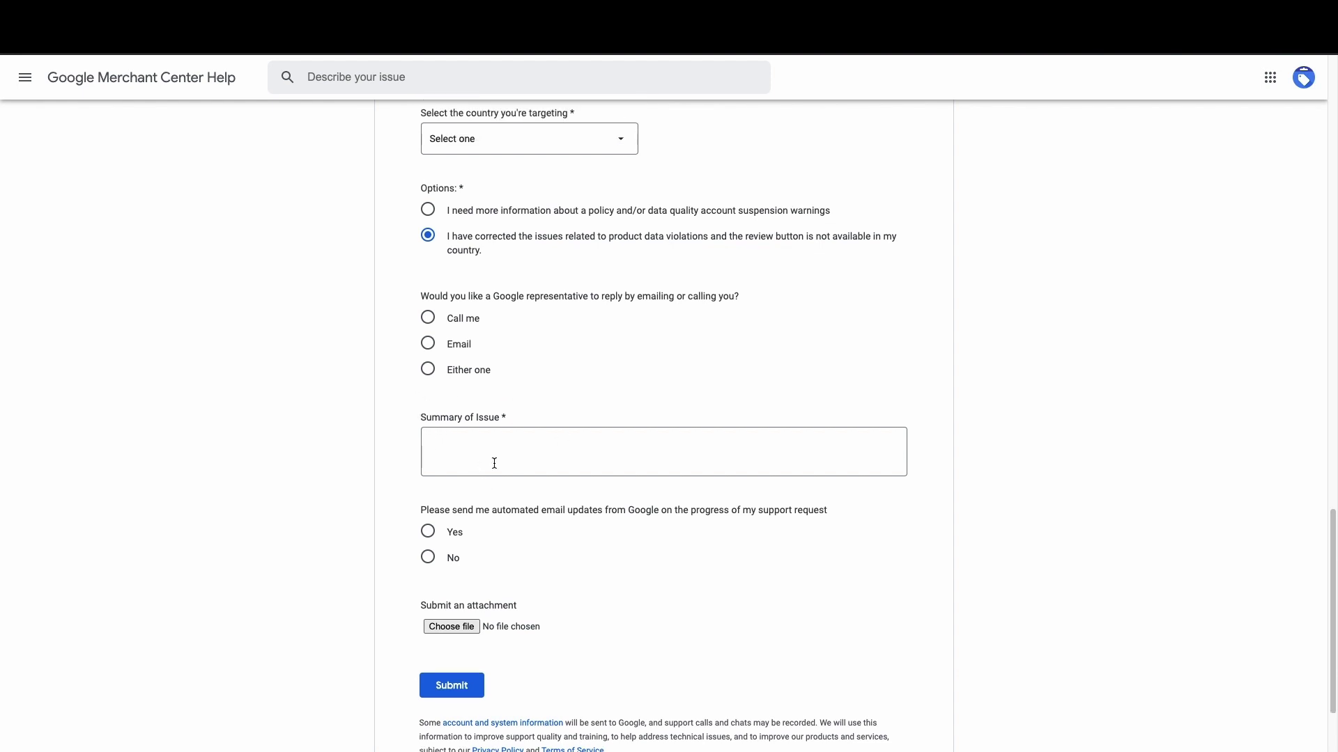
pyautogui.scroll(-7, 583, 450)
pyautogui.scroll(15, 578, 455)
pyautogui.scroll(6, 662, 403)
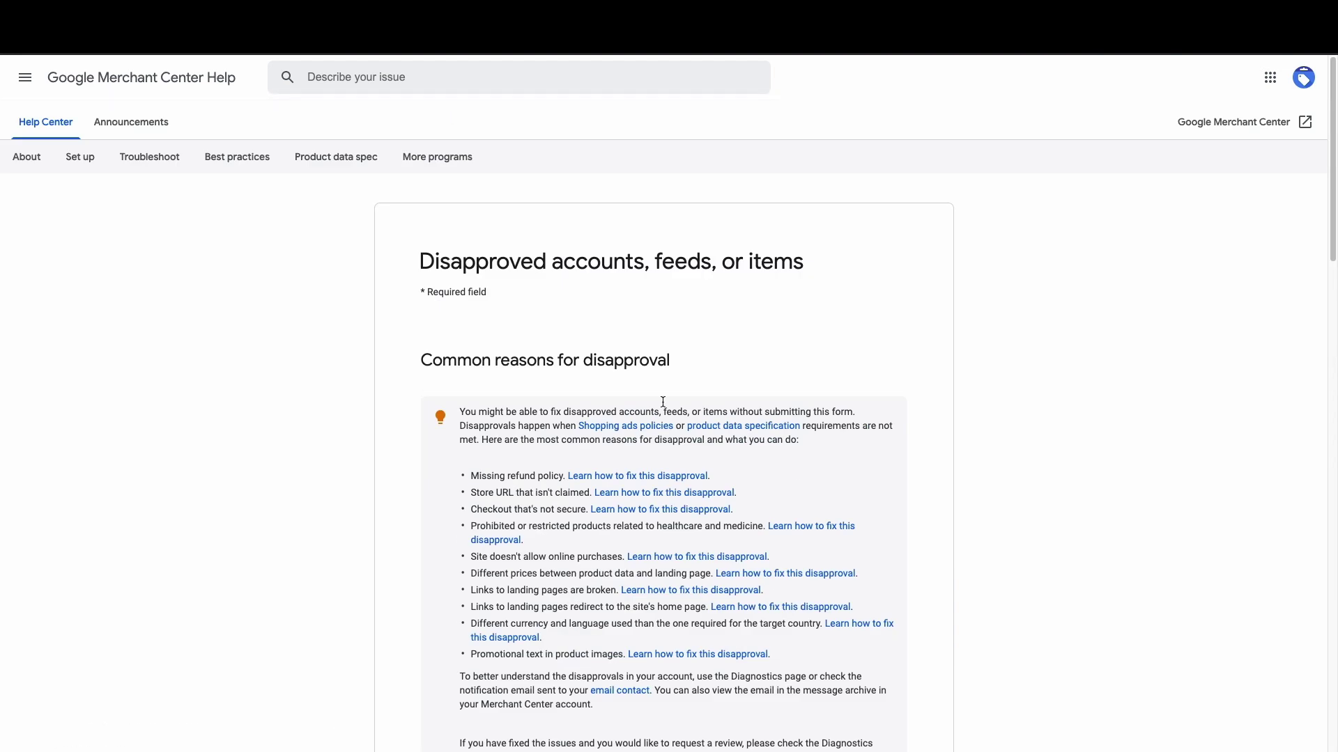
pyautogui.scroll(-20, 582, 345)
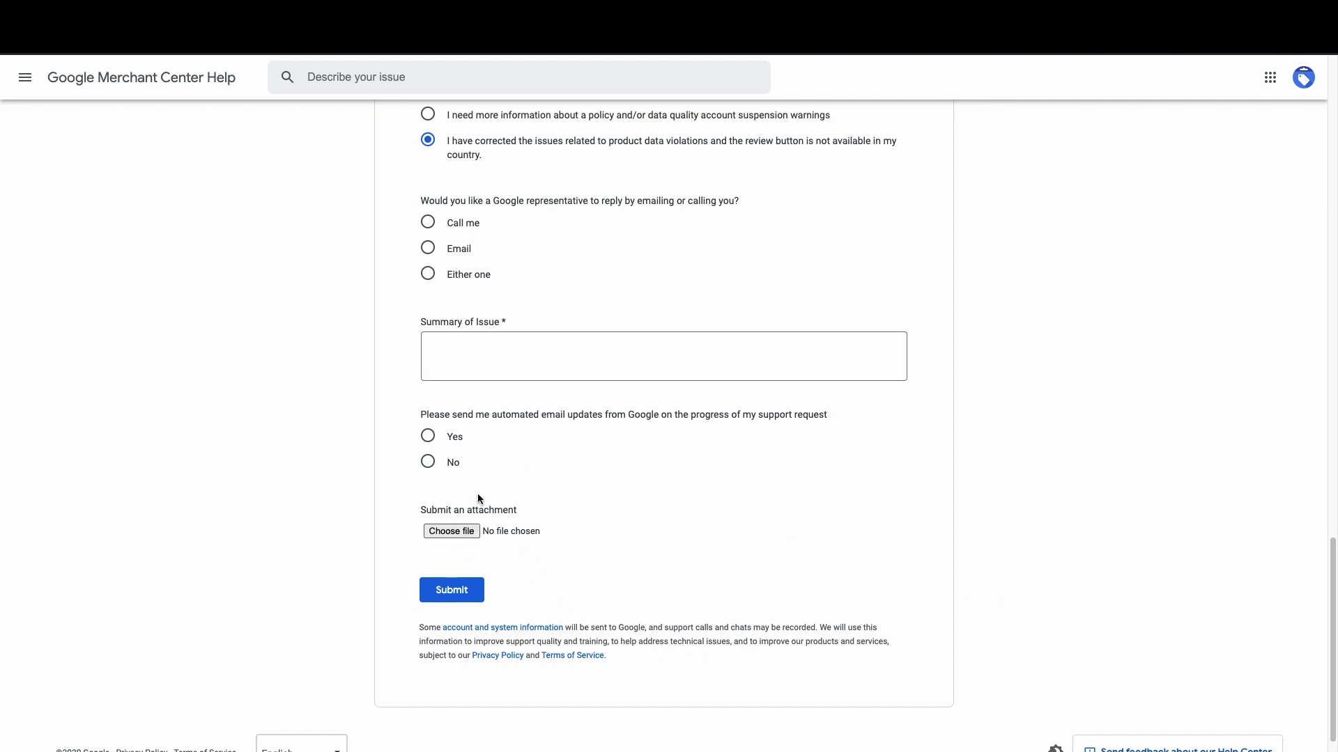
pyautogui.scroll(10, 531, 542)
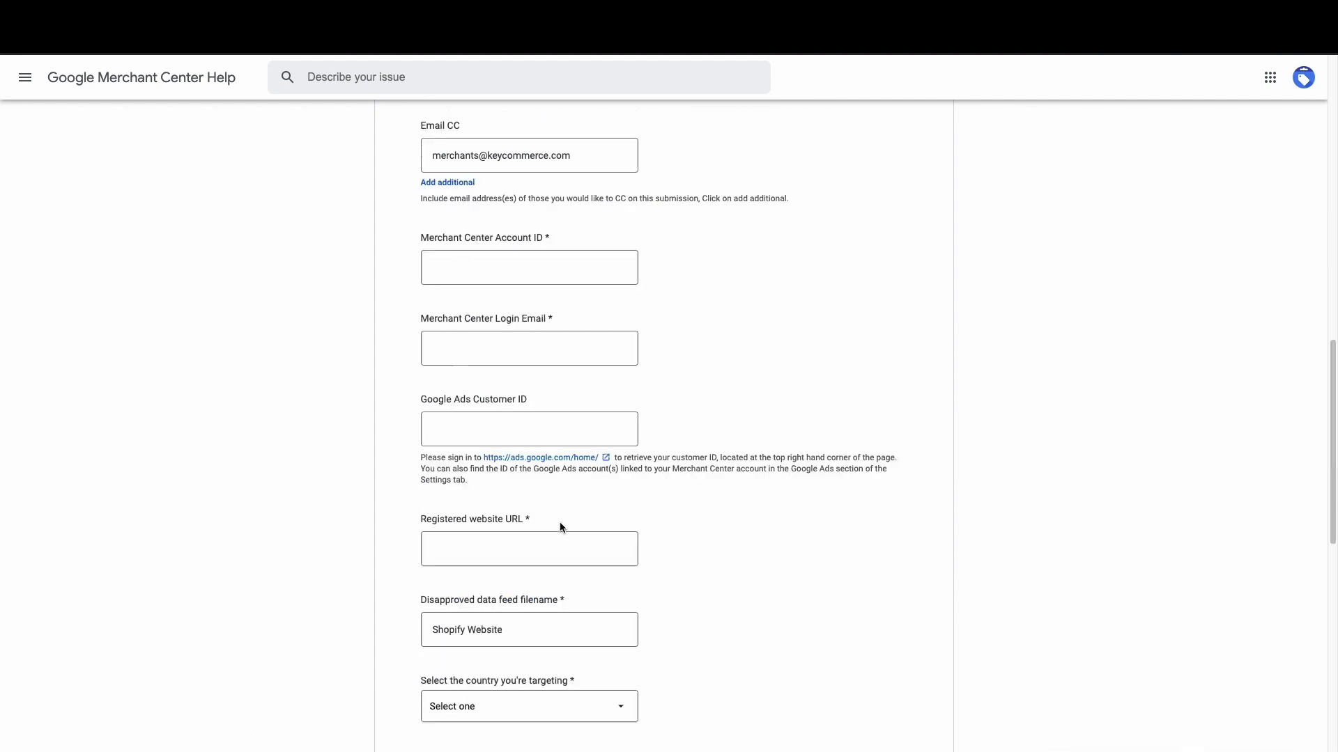
pyautogui.scroll(-10, 557, 527)
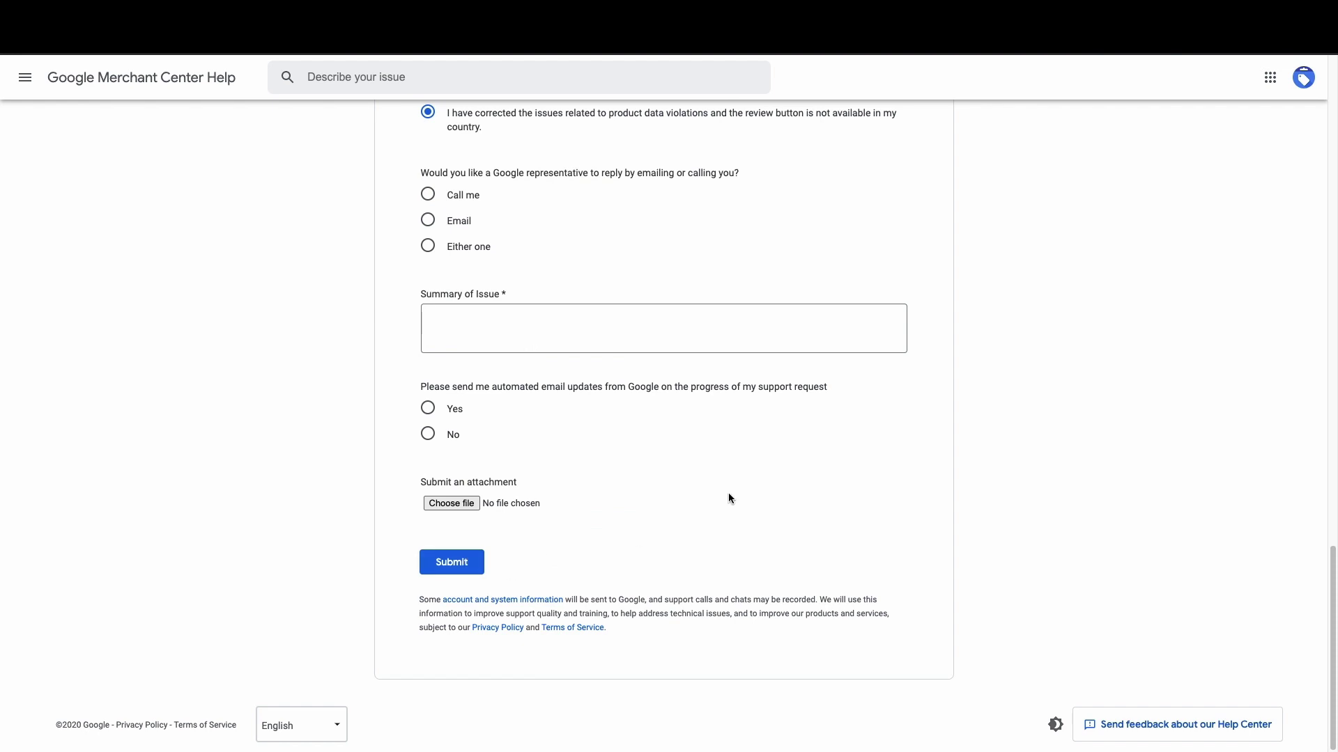
pyautogui.scroll(10, 739, 481)
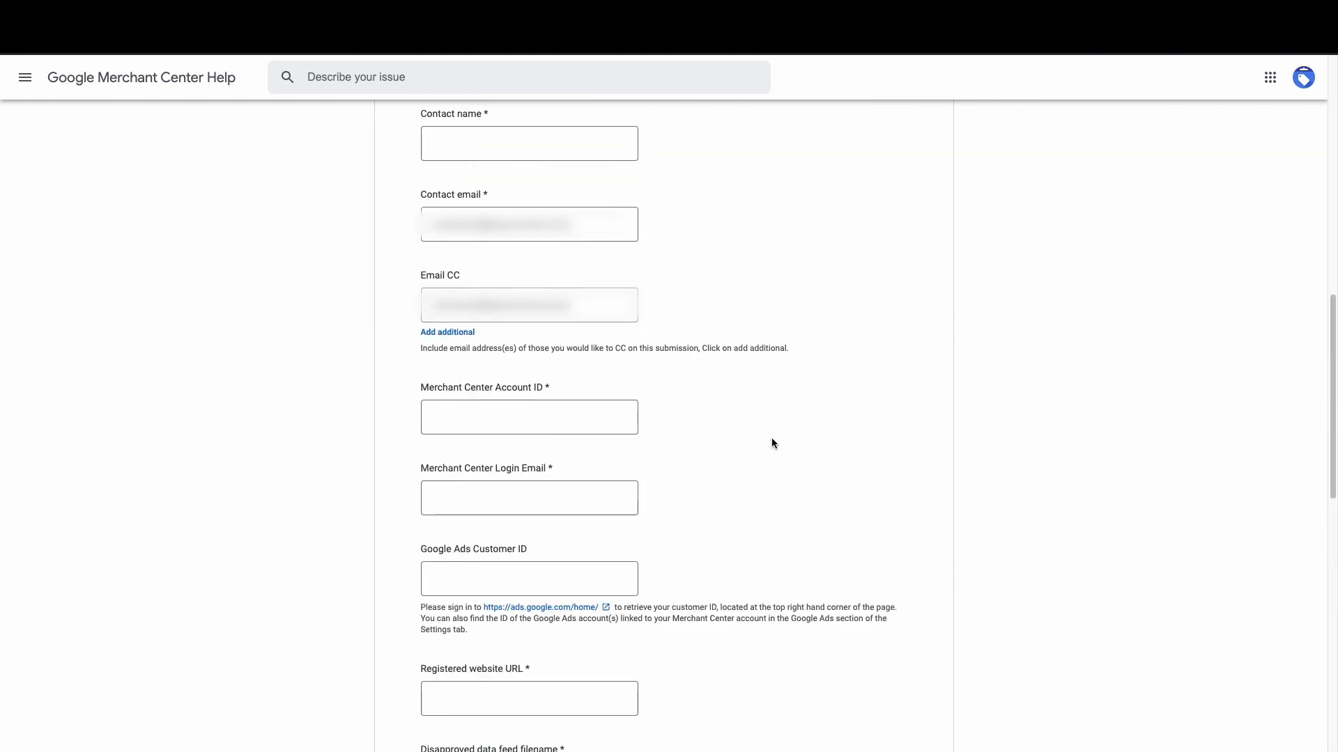
pyautogui.scroll(5, 767, 432)
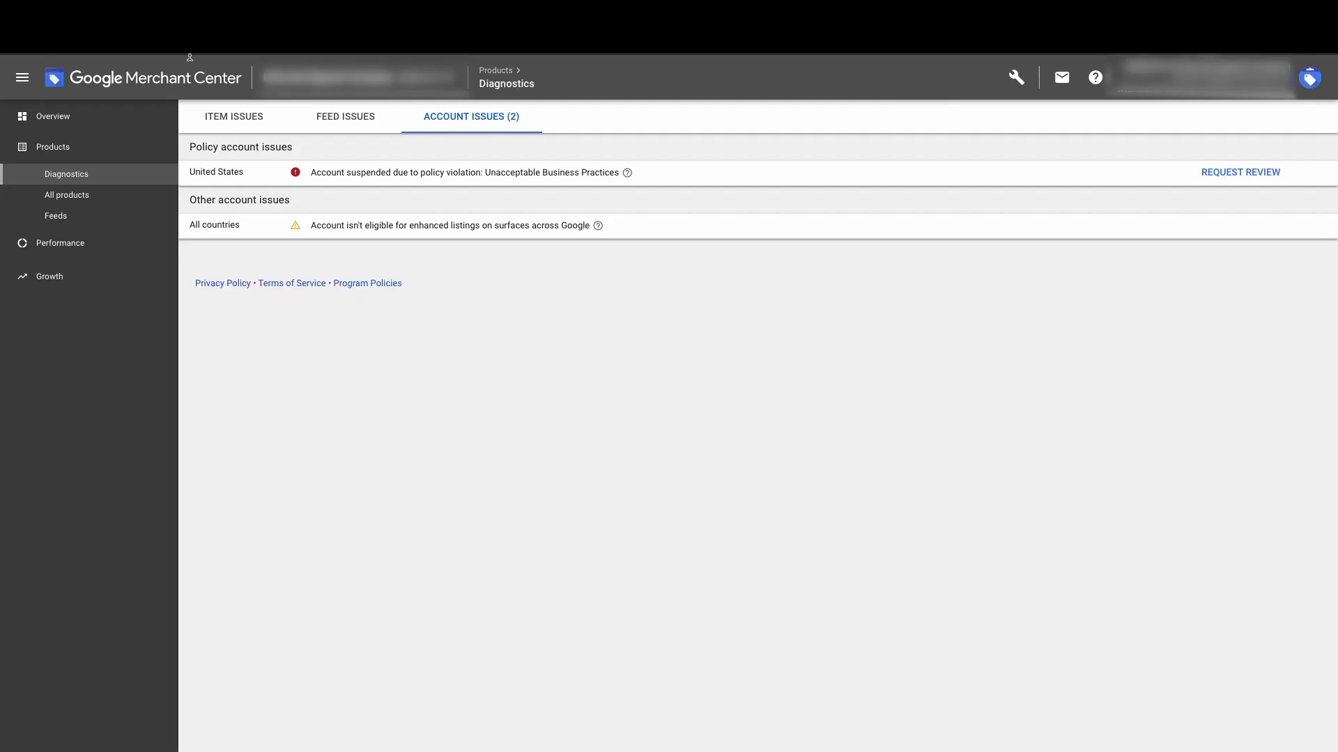
# Step: Switch from Diagnostics to the Overview page in the Merchant Center sidebar
pyautogui.click(78, 129)
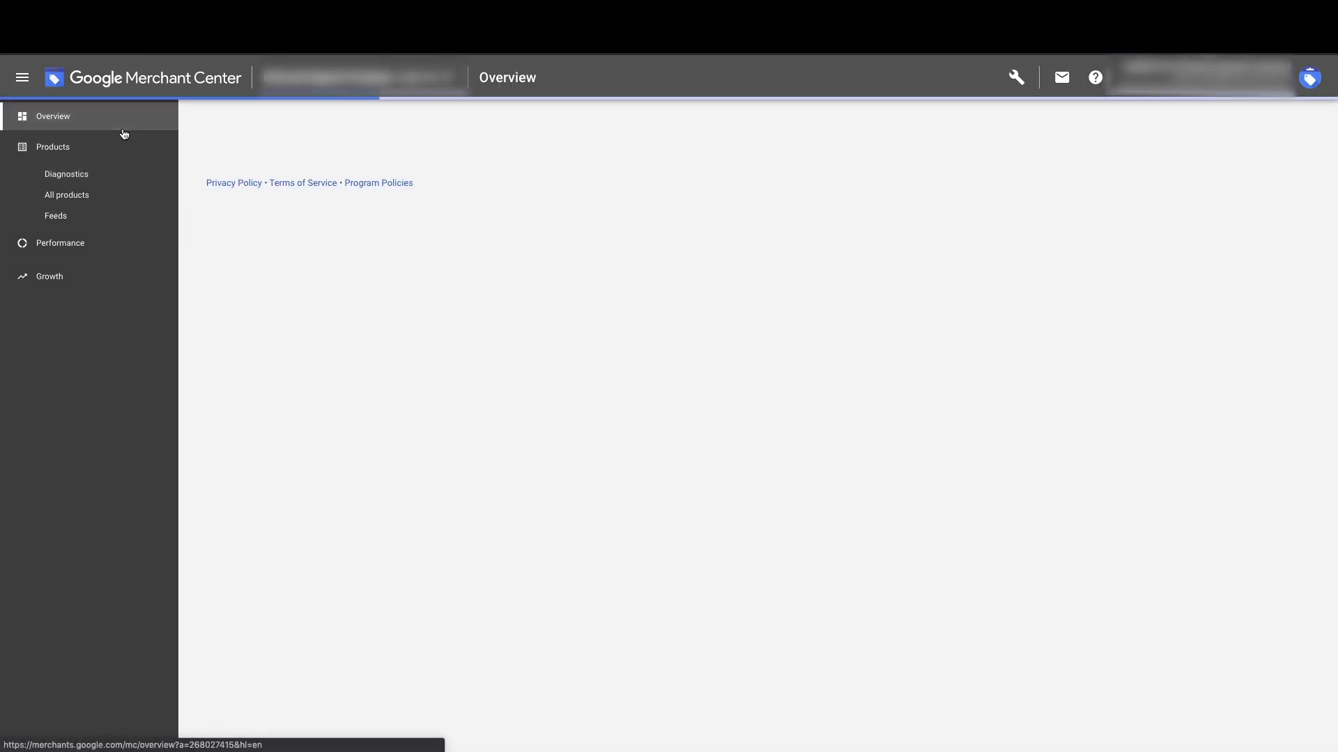